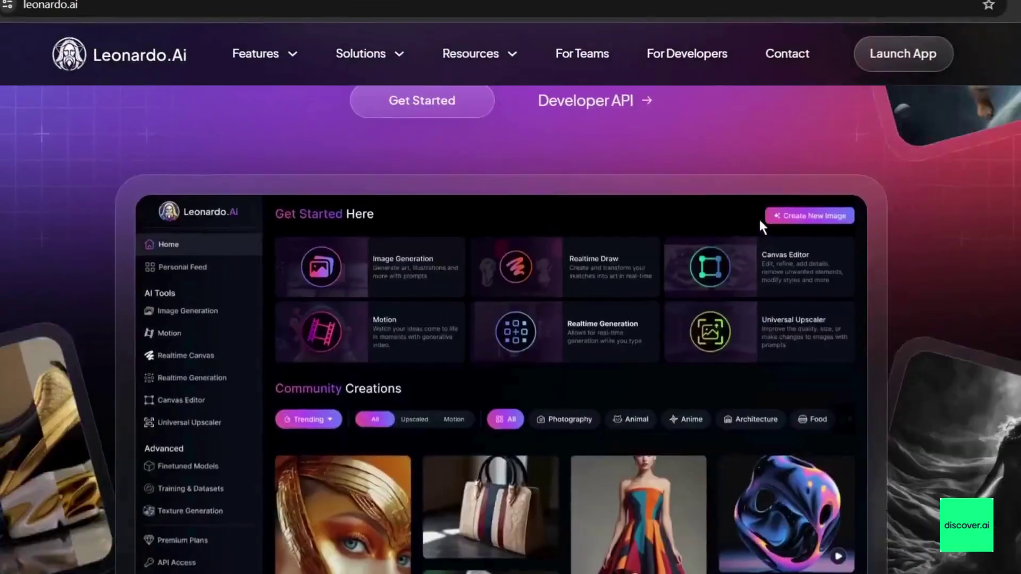
Scroll down the Leonardo.Ai homepage to the fine-tuned models section and Platform Gallery.
scroll(747, 230, up, 3)
scroll(732, 234, down, 5)
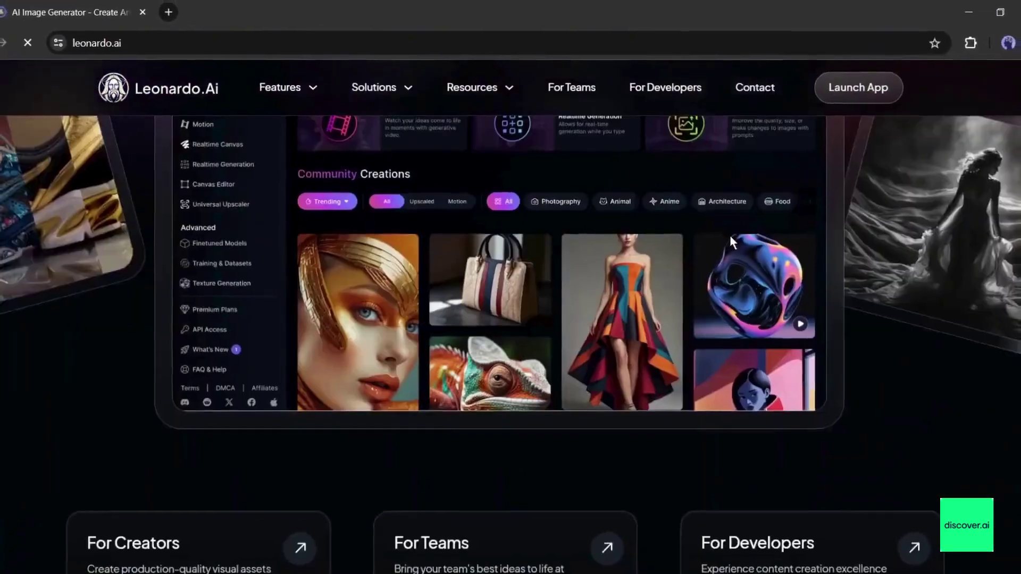
scroll(718, 242, down, 5)
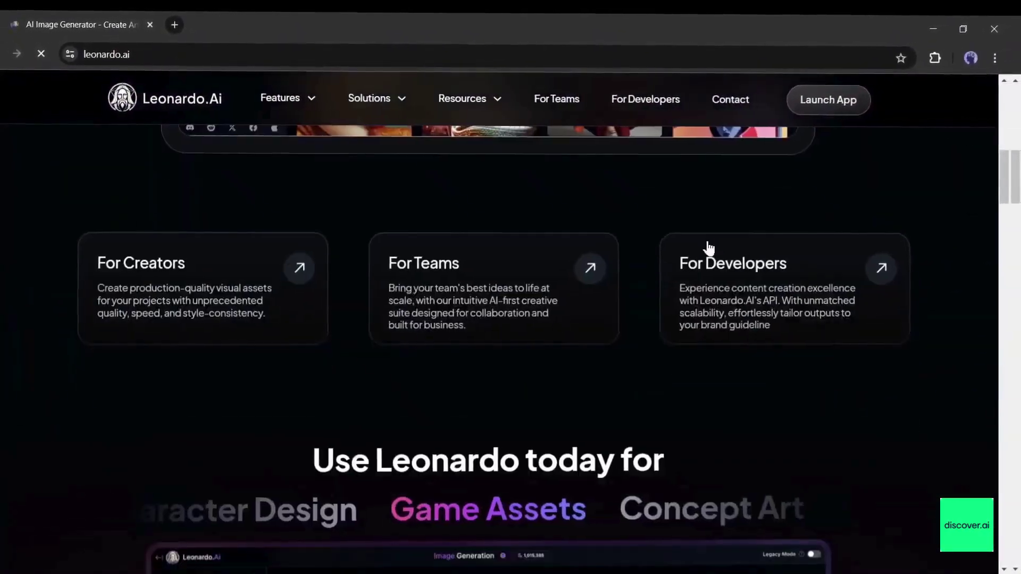
scroll(707, 245, down, 6)
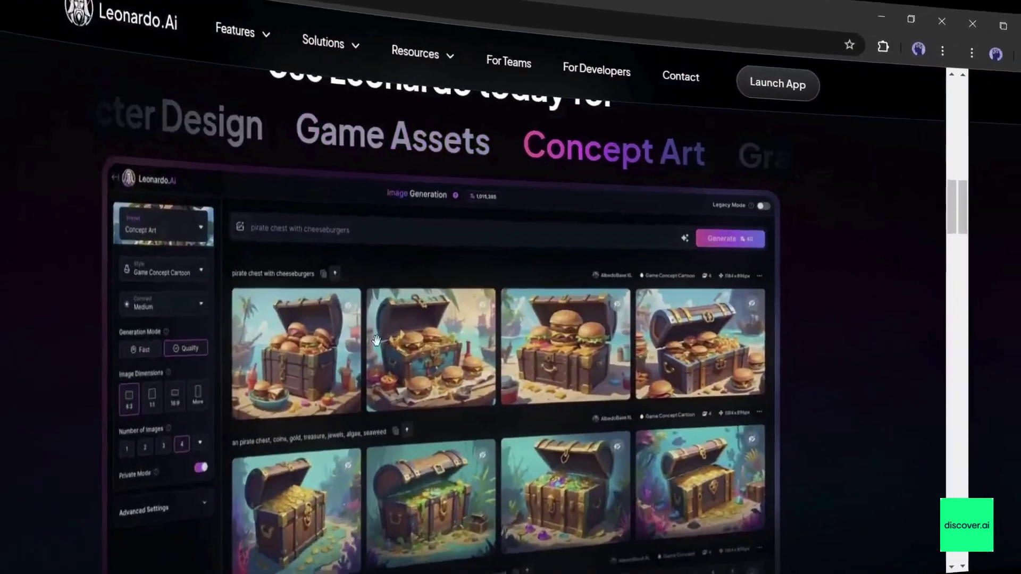
scroll(442, 333, down, 10)
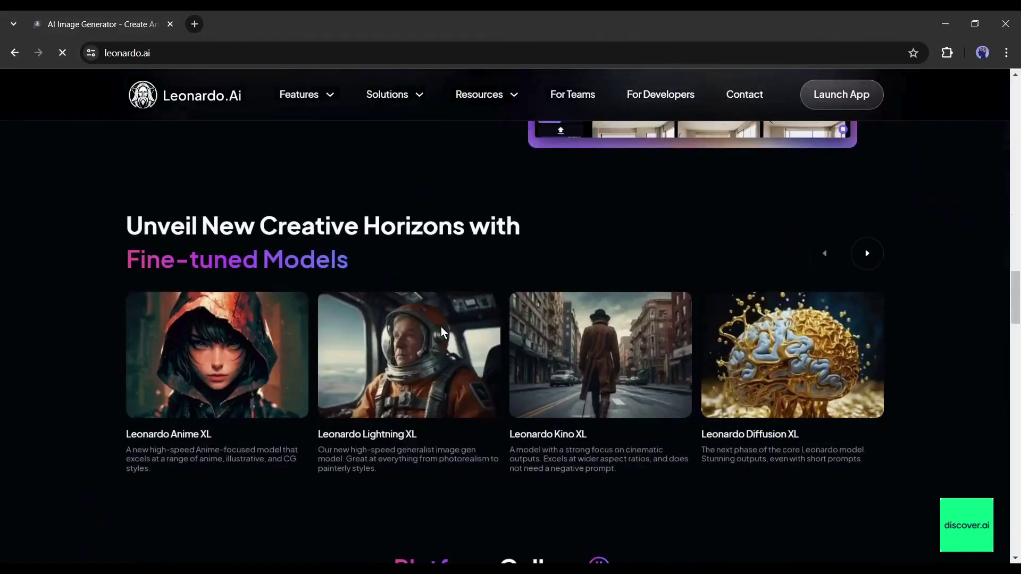
scroll(245, 359, down, 1)
scroll(244, 360, down, 10)
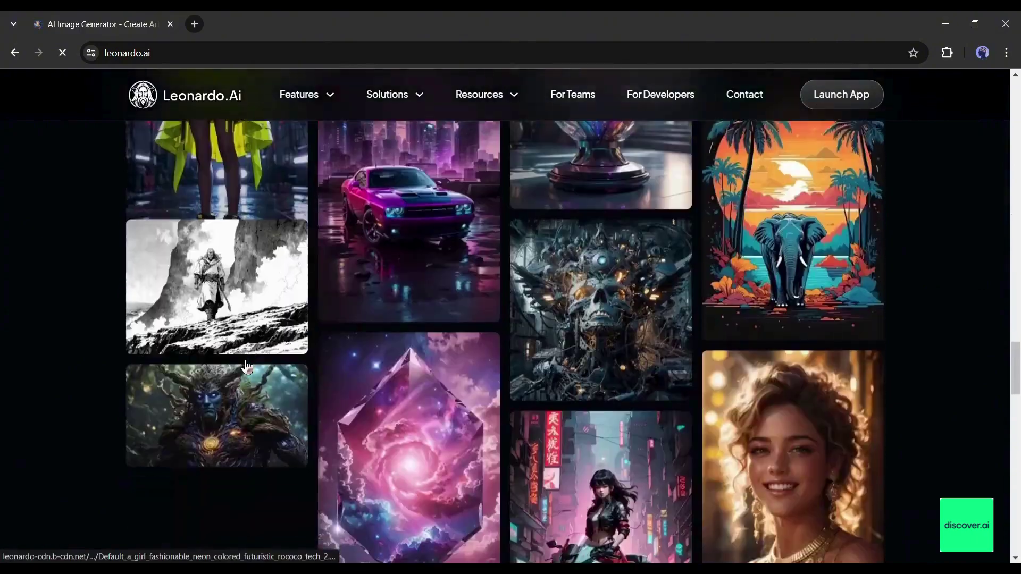
scroll(245, 366, down, 6)
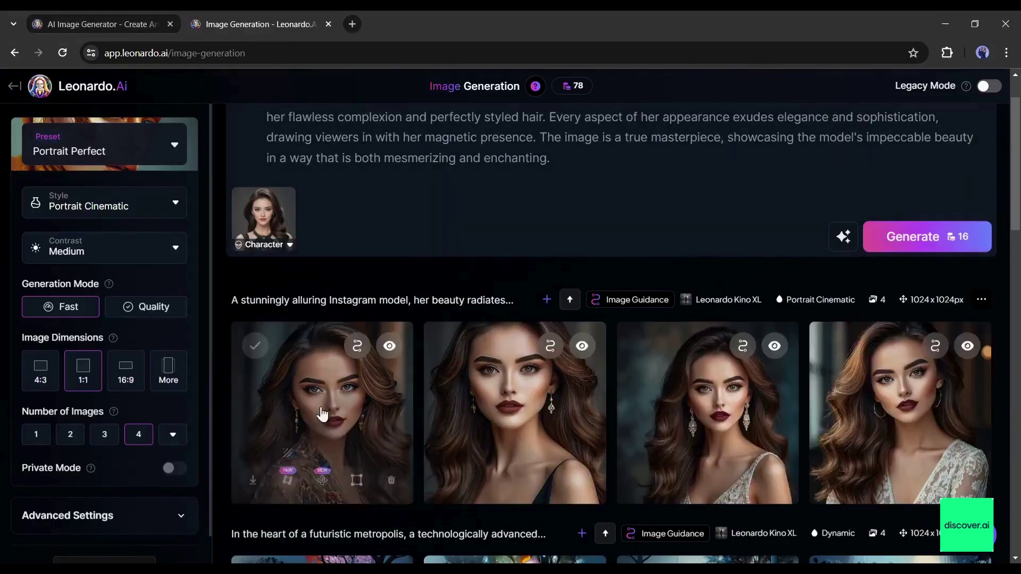
click(323, 412)
click(731, 328)
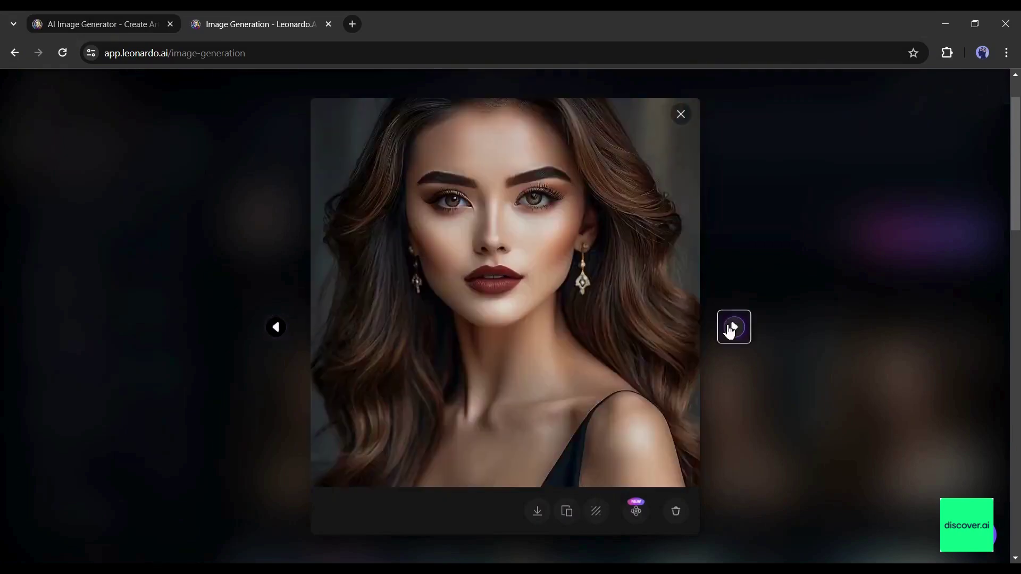
click(732, 327)
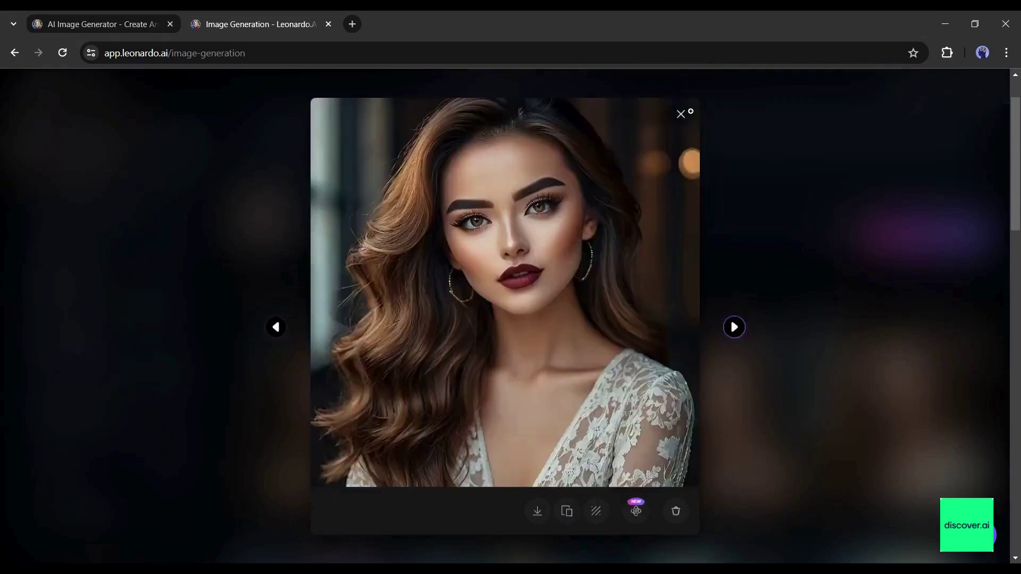
click(681, 114)
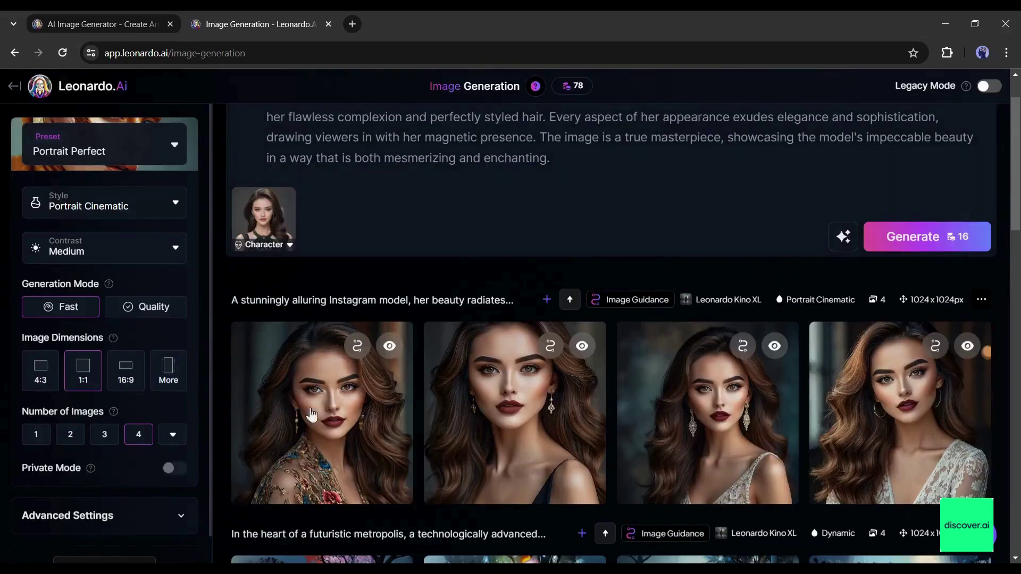
scroll(645, 413, up, 1)
scroll(497, 443, down, 3)
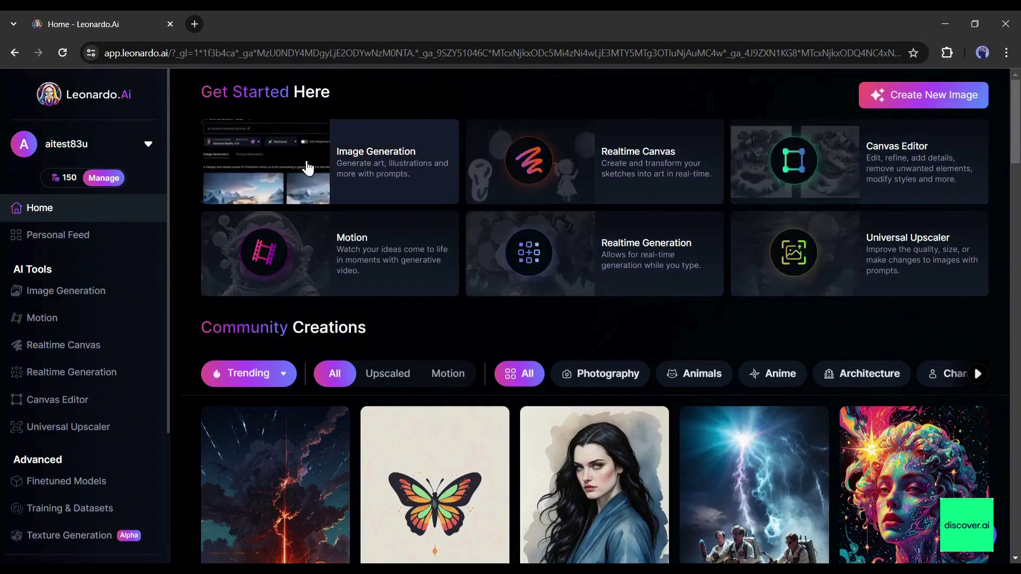
Open the Image Generation workspace and look over the forest-clearing generation history.
click(335, 162)
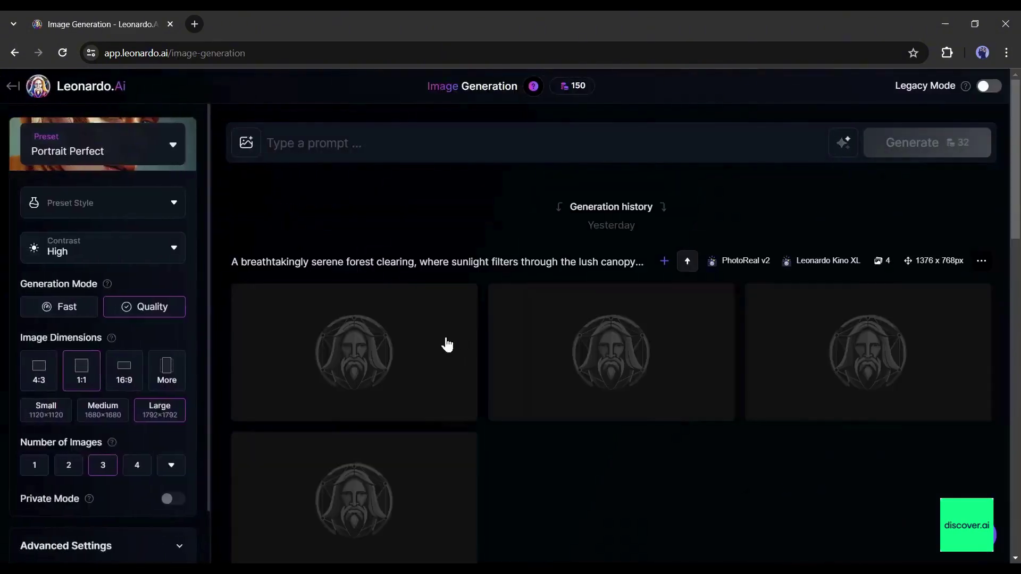
scroll(439, 345, down, 5)
scroll(439, 344, down, 10)
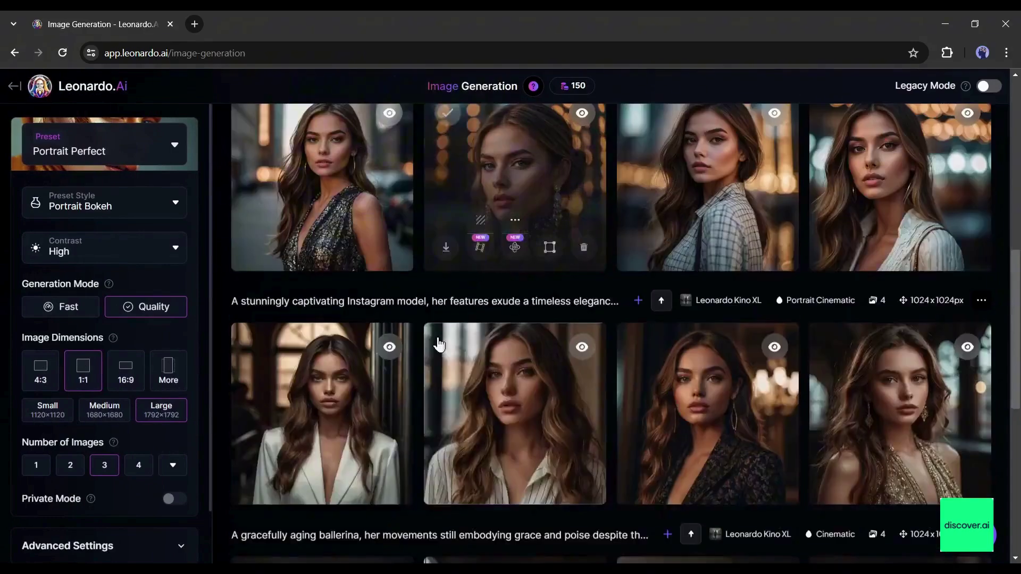
scroll(438, 344, up, 20)
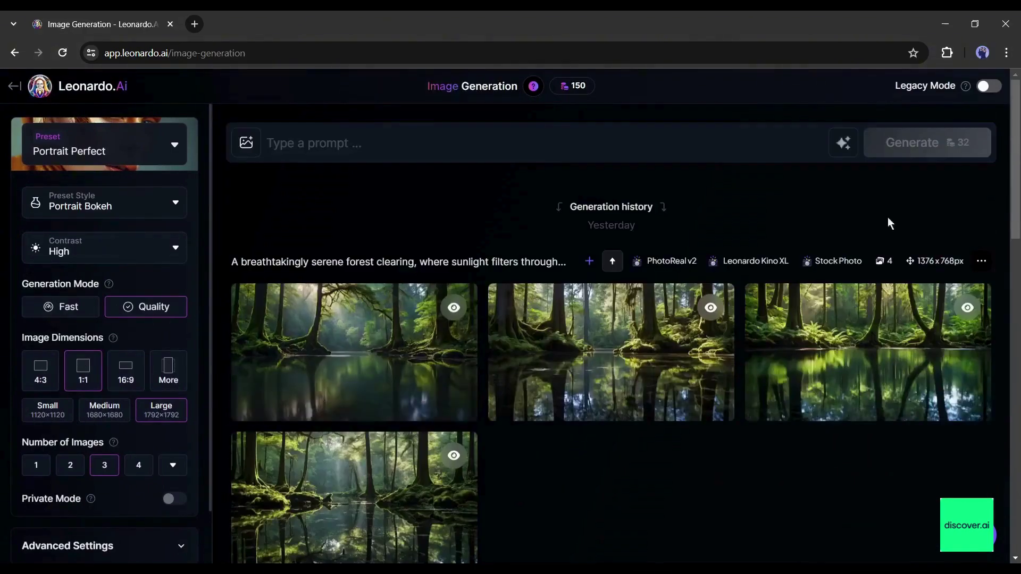
Turn Legacy Mode on to inspect it, then switch back to the current interface.
click(989, 87)
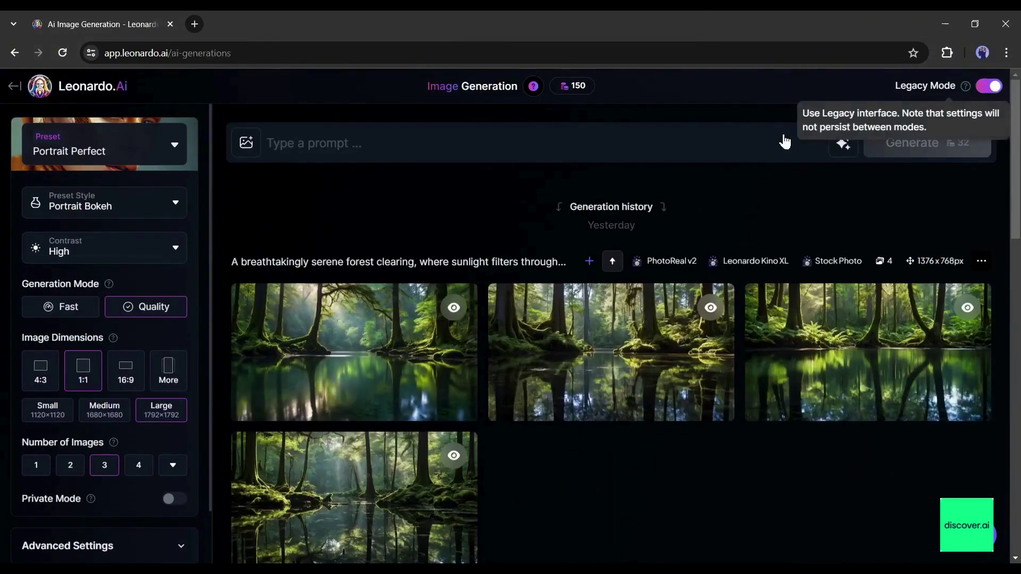
scroll(497, 269, down, 1)
scroll(498, 269, down, 6)
scroll(383, 269, up, 7)
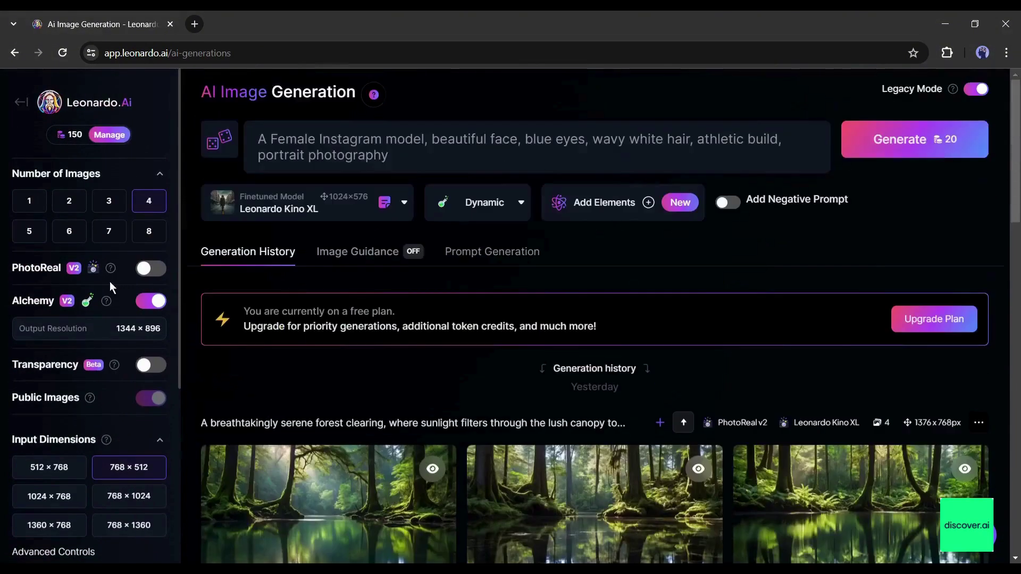
click(976, 88)
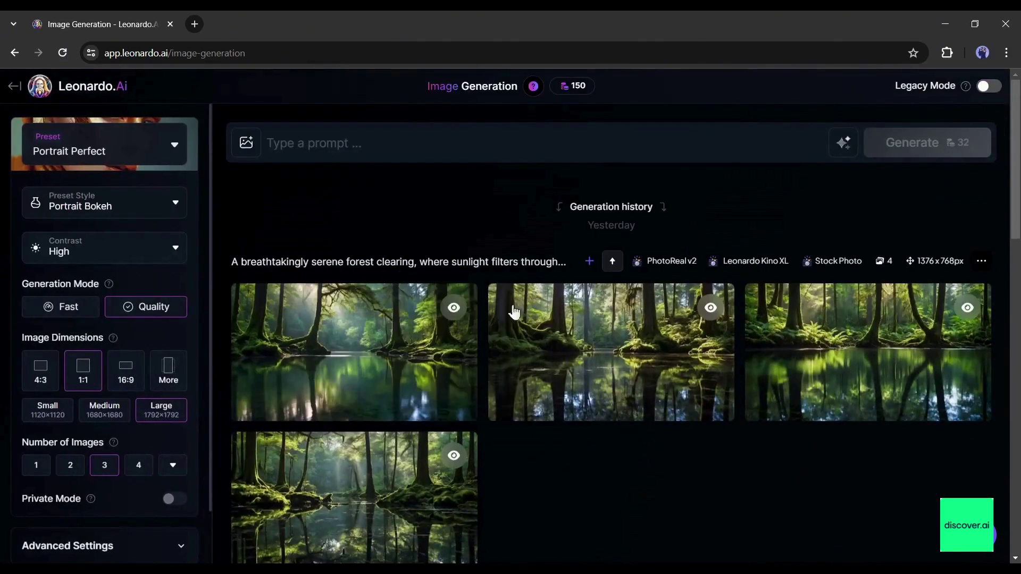
click(441, 144)
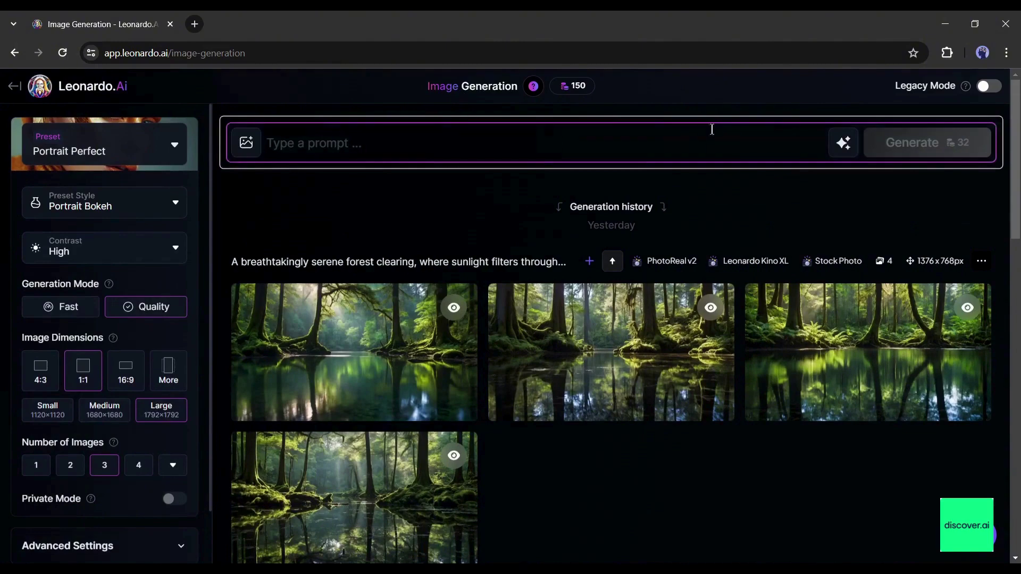
click(245, 141)
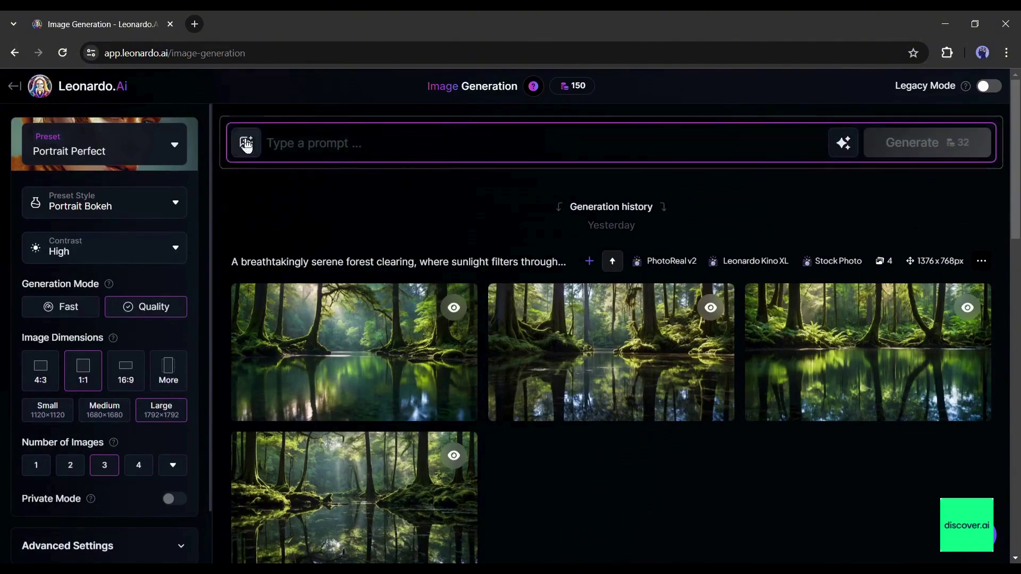
click(248, 149)
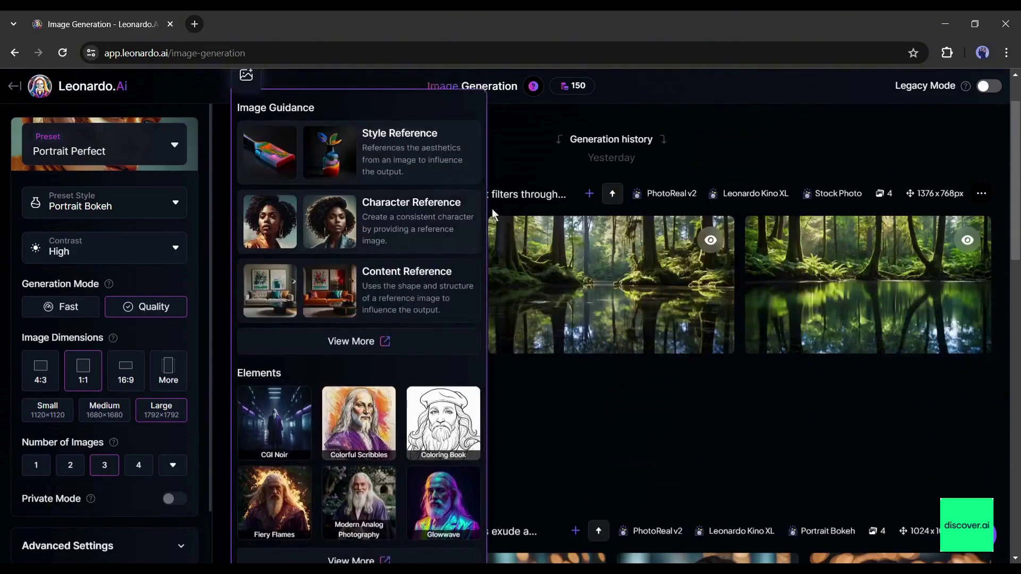
scroll(420, 418, down, 4)
scroll(416, 413, up, 4)
scroll(401, 382, up, 1)
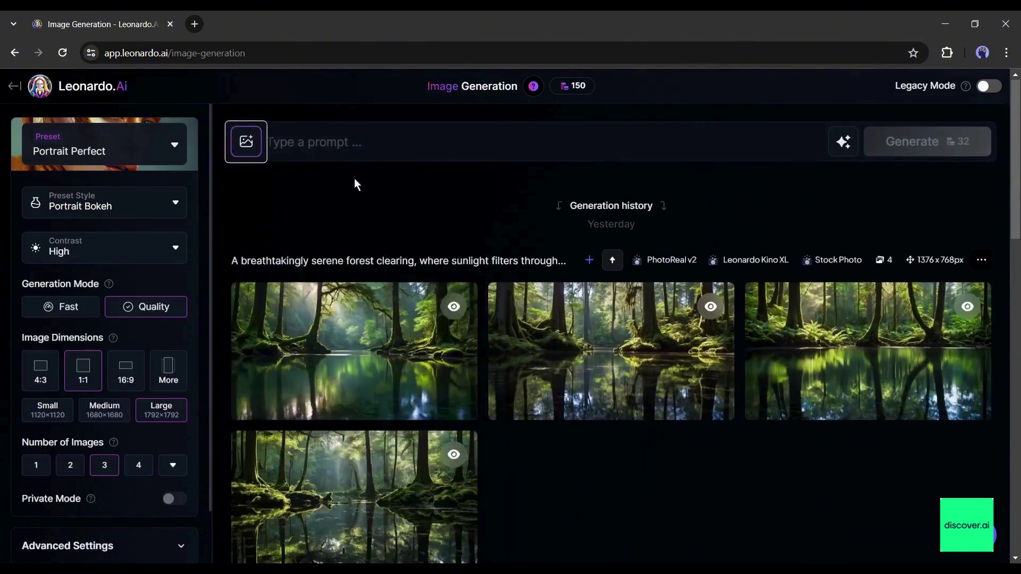
Enter the corrected prompt describing a smiling, freckled, blue-eyed lady with pink hair.
click(327, 148)
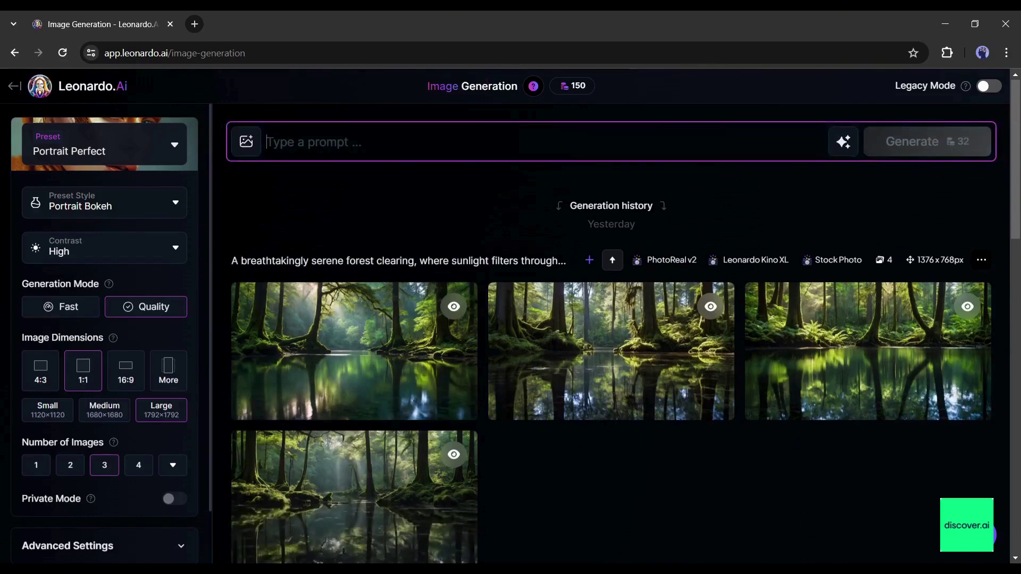
text(beautiful lady, lite freckles, big smile,blue eyes, pink hair, hyperd detail photography, soft light, portrait, realistic)
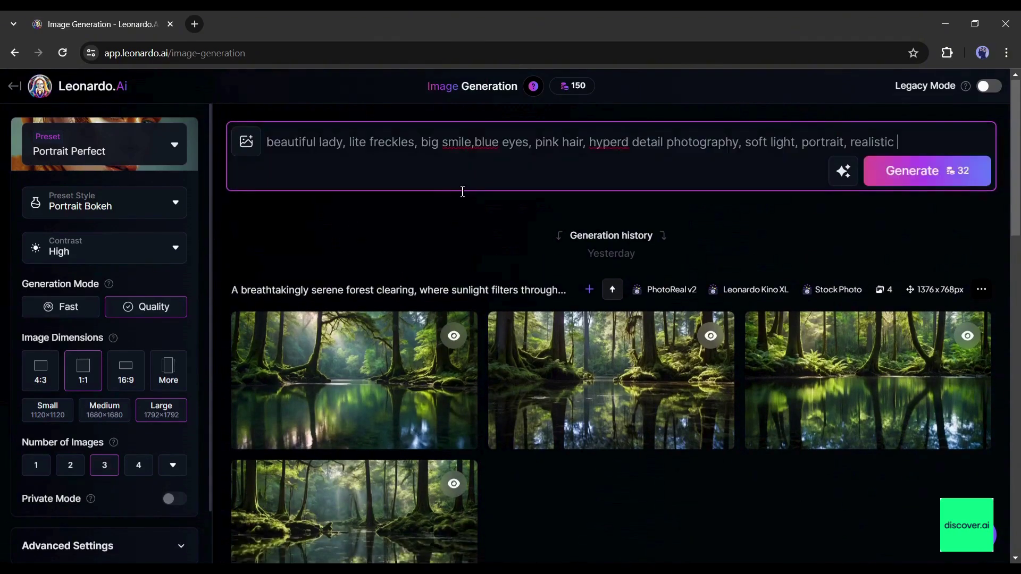
key(ctrl+a)
text(beautiful lady, lite freckles, big smile, blue eyes, pink hair, hyper detail photography, soft light, portrait, realistic)
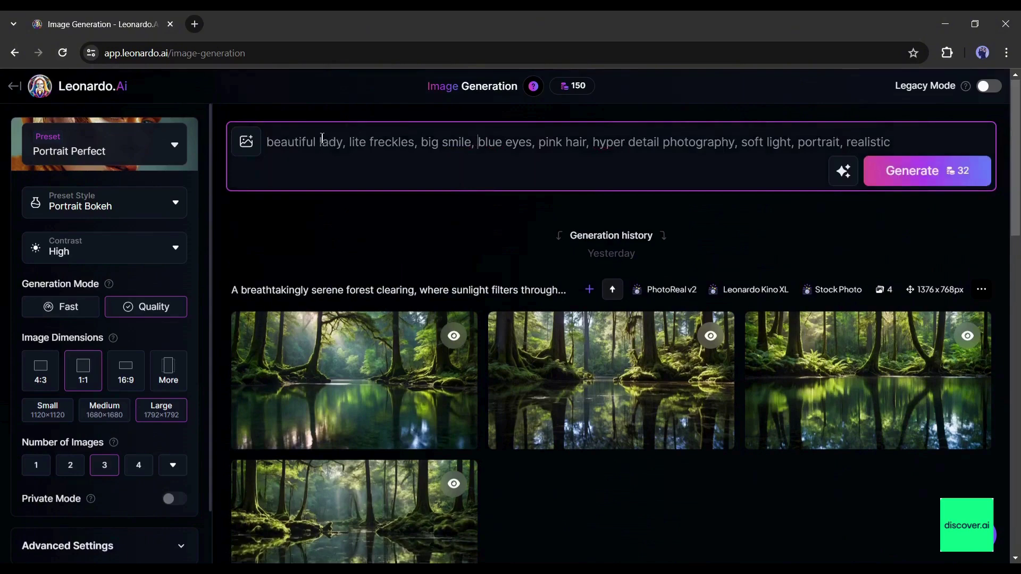
drag(287, 141, 888, 142)
click(907, 125)
Apply the Cinematic Kino preset, auto-improve the prompt, and generate the images.
click(586, 291)
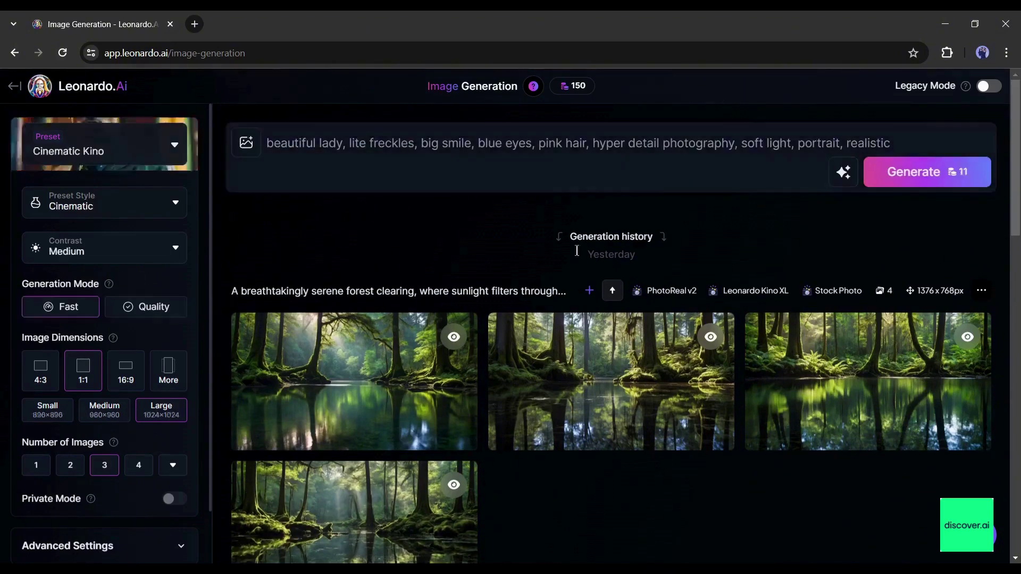
click(844, 176)
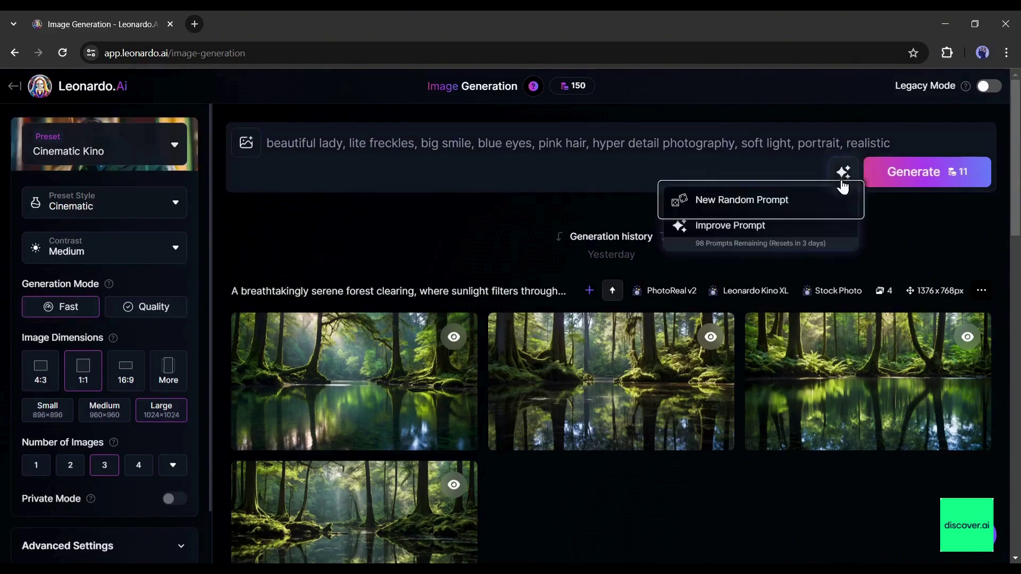
click(718, 233)
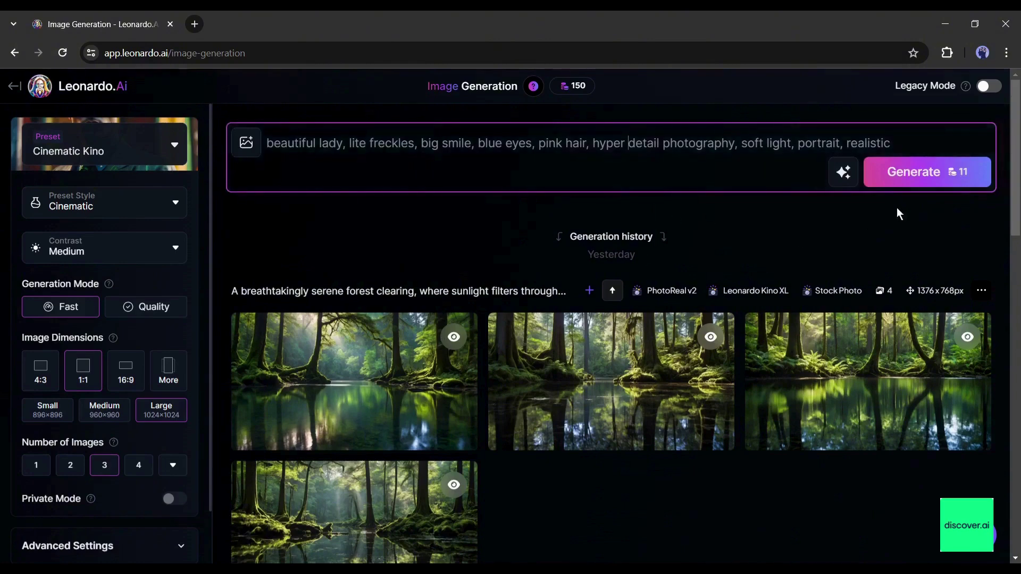
click(910, 185)
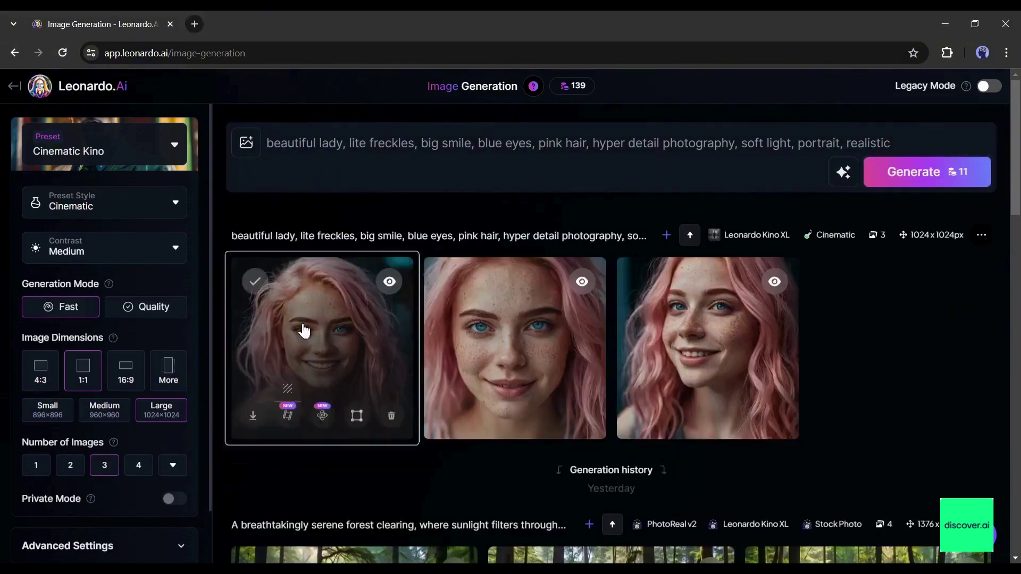
View each of the three pink-haired portraits full size, then close the viewer.
click(304, 331)
click(737, 338)
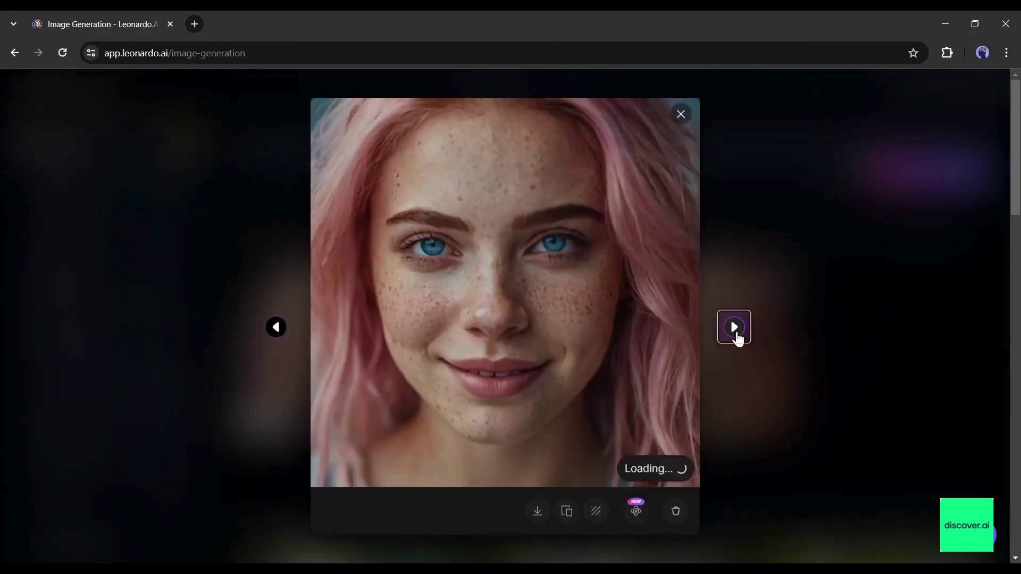
click(734, 335)
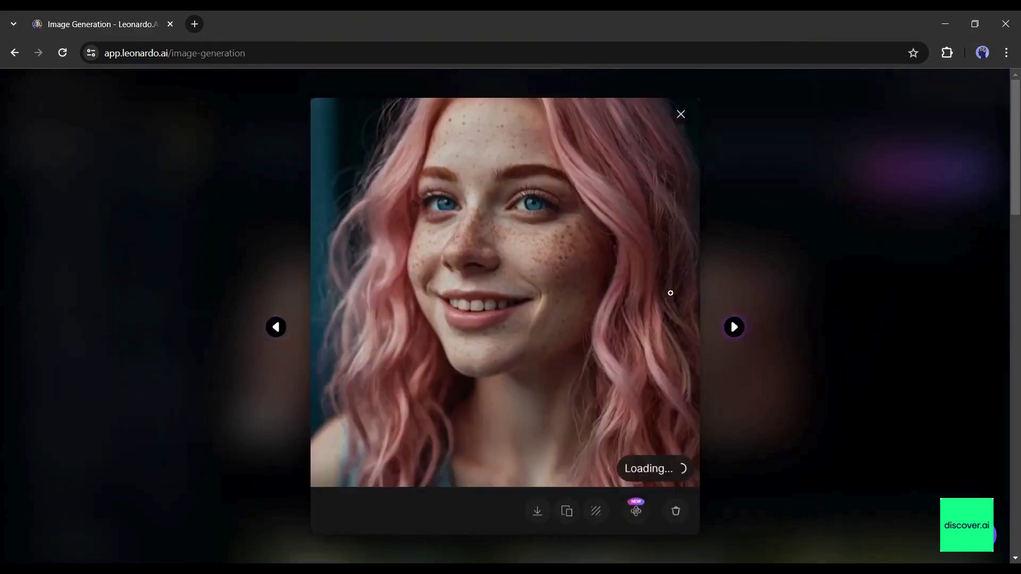
click(680, 115)
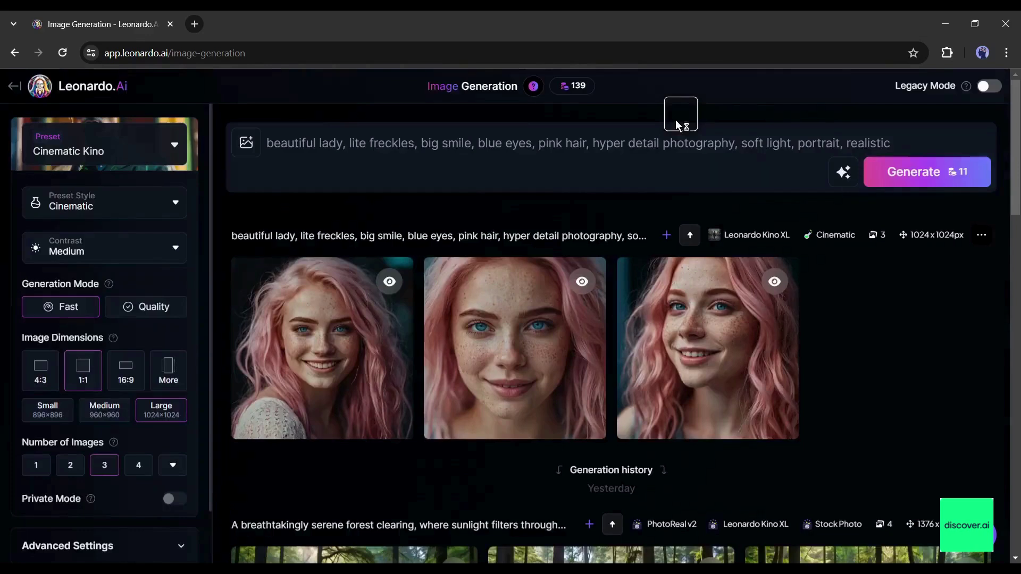
mouse_move(740, 354)
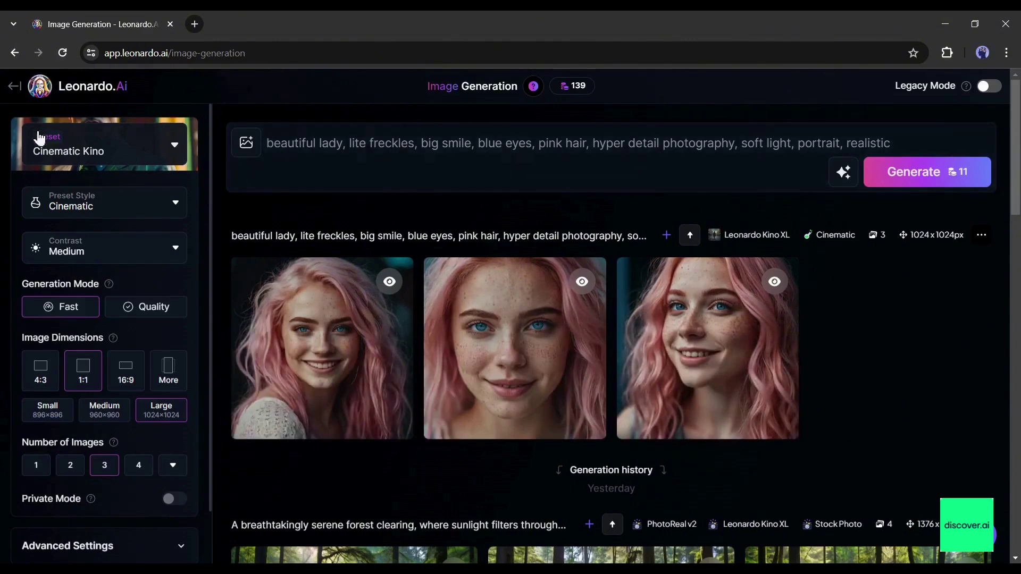
Read through the preset descriptions and choose the Portrait Perfect preset.
click(126, 160)
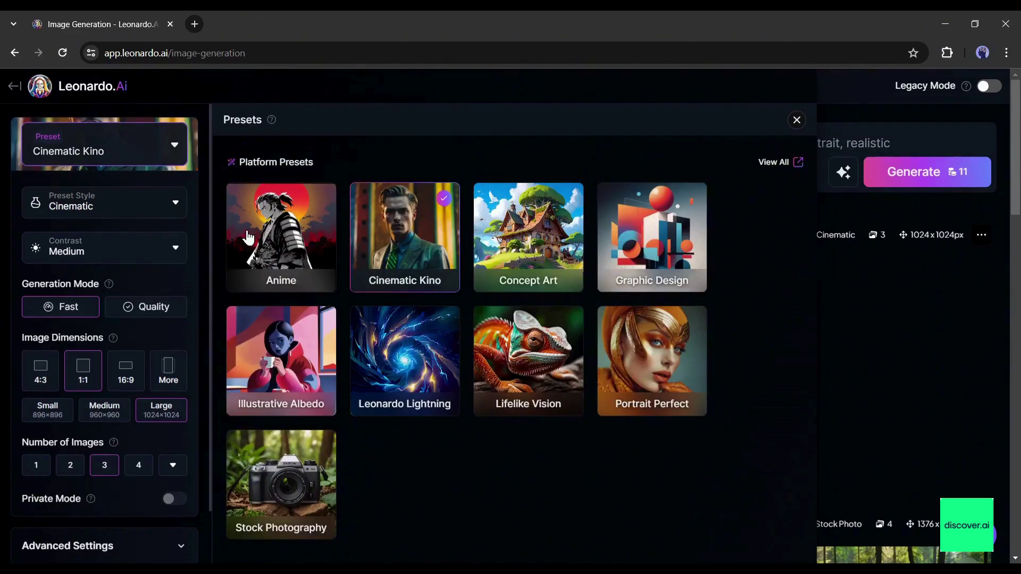
mouse_move(272, 242)
mouse_move(543, 257)
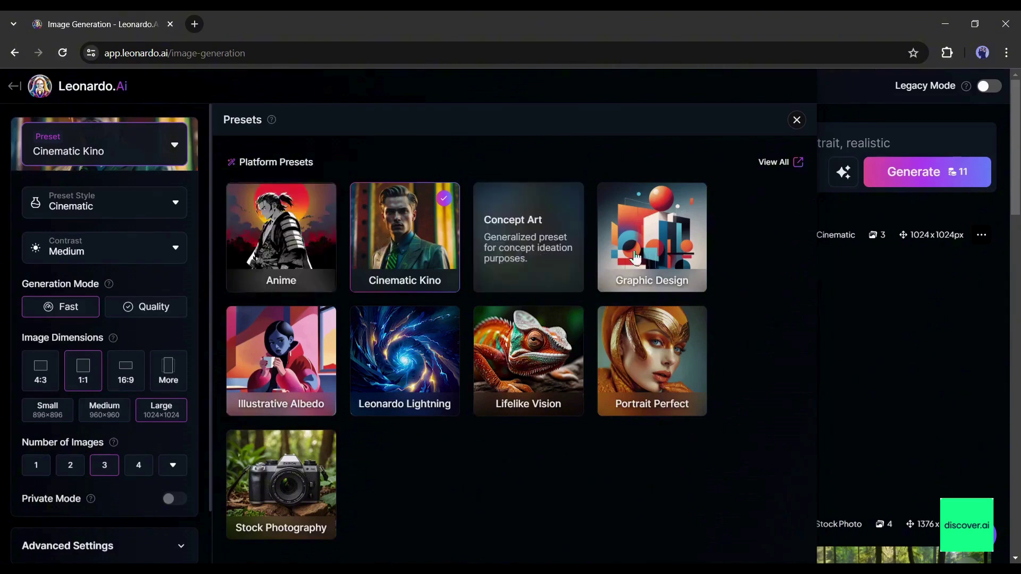
mouse_move(668, 291)
mouse_move(686, 377)
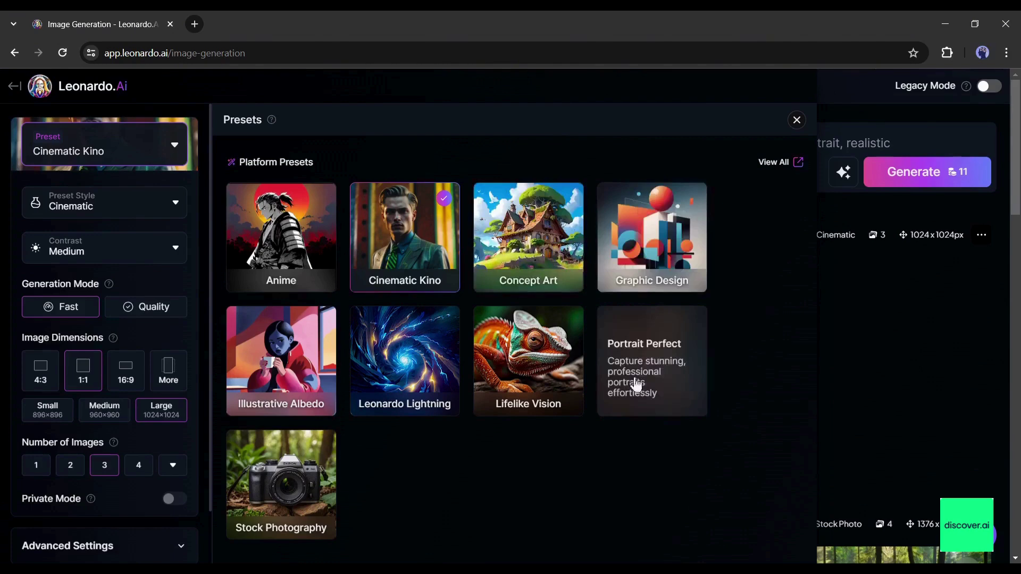
mouse_move(507, 391)
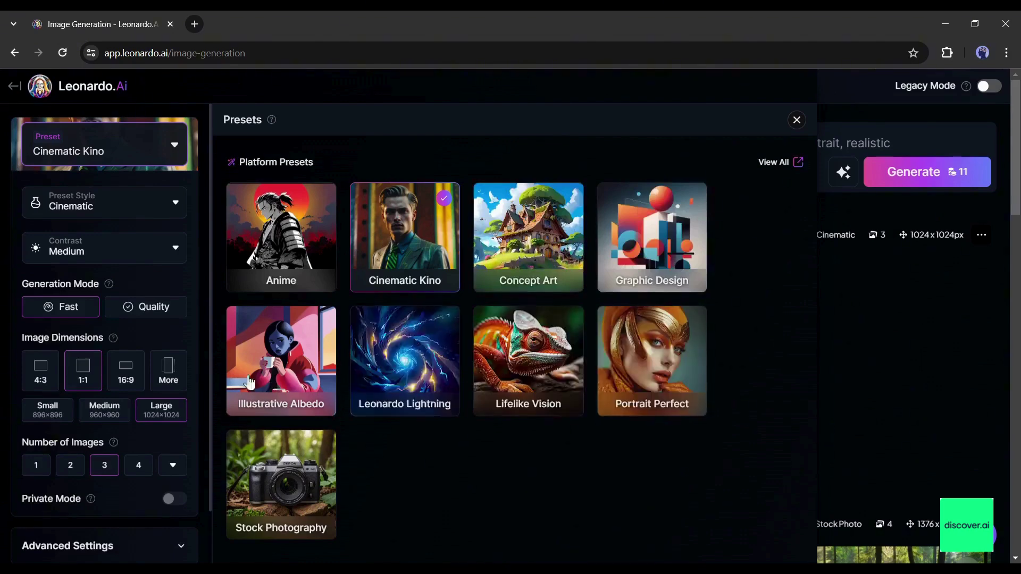
mouse_move(242, 413)
mouse_move(290, 500)
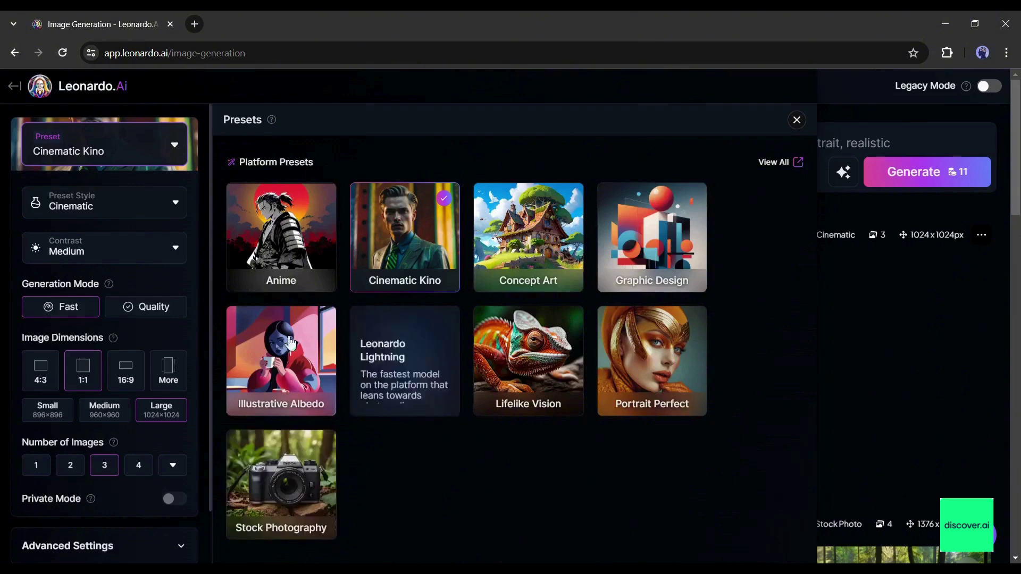
mouse_move(695, 321)
click(653, 360)
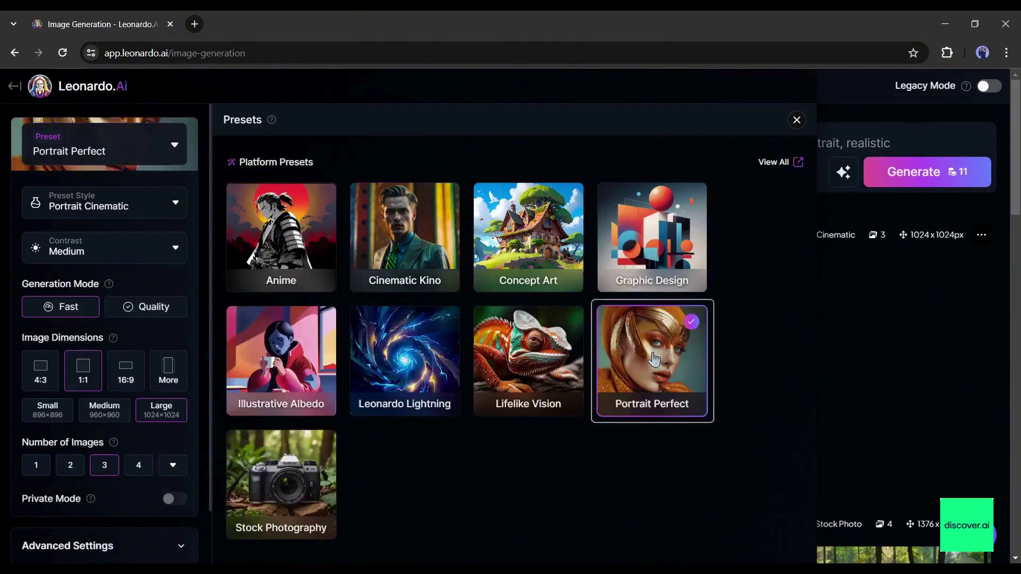
Close the preset gallery and set the preset style to Portrait Bokeh with Medium contrast.
click(796, 121)
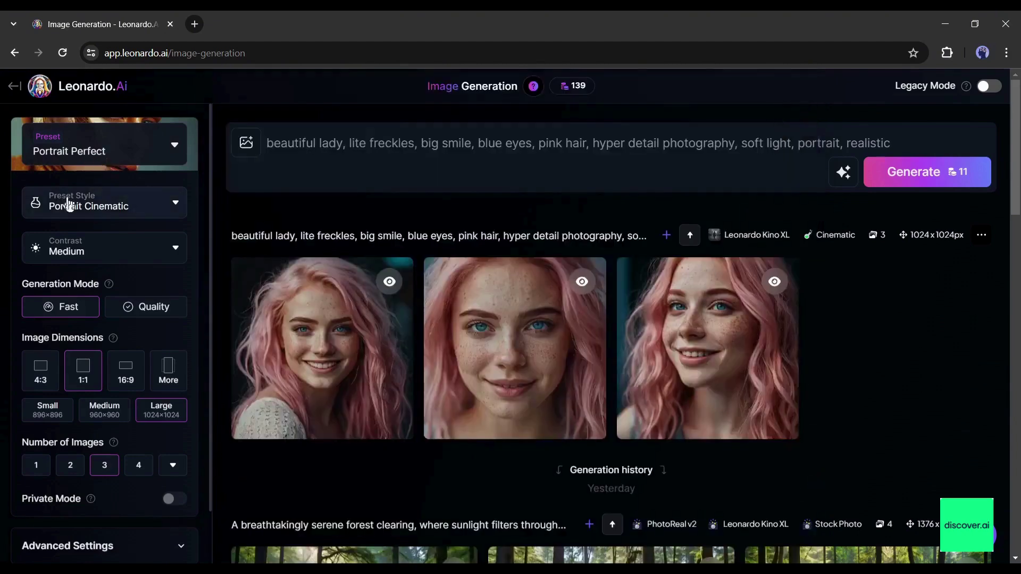
click(92, 211)
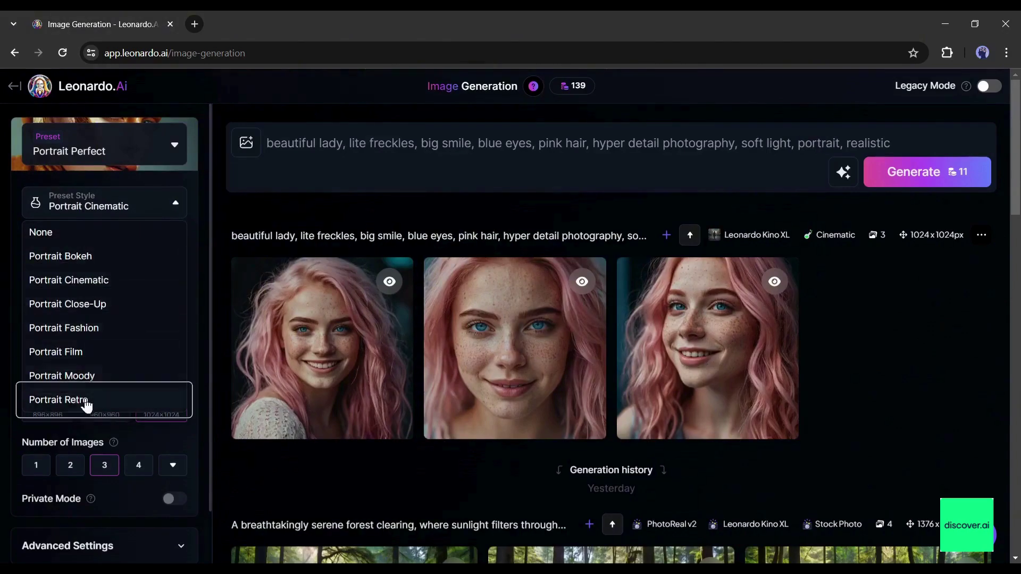
click(81, 258)
click(131, 248)
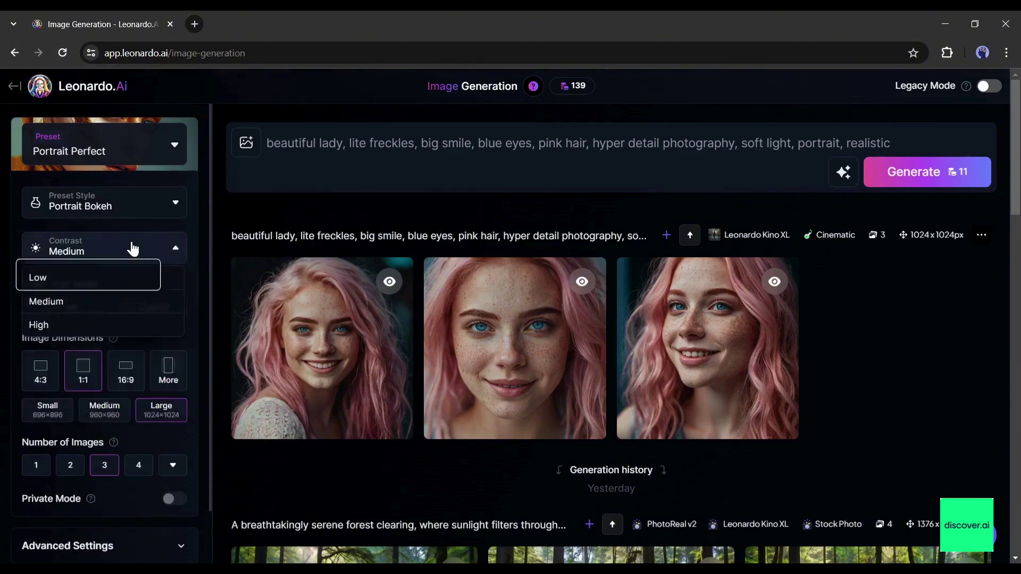
click(82, 313)
Switch the Generation Mode to Quality.
drag(28, 285, 61, 288)
click(87, 287)
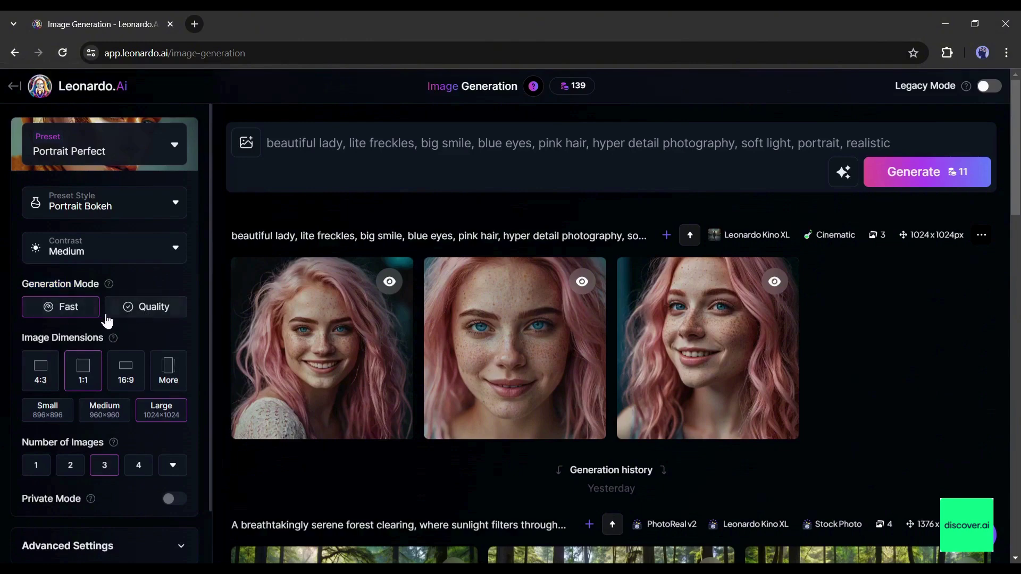
click(147, 316)
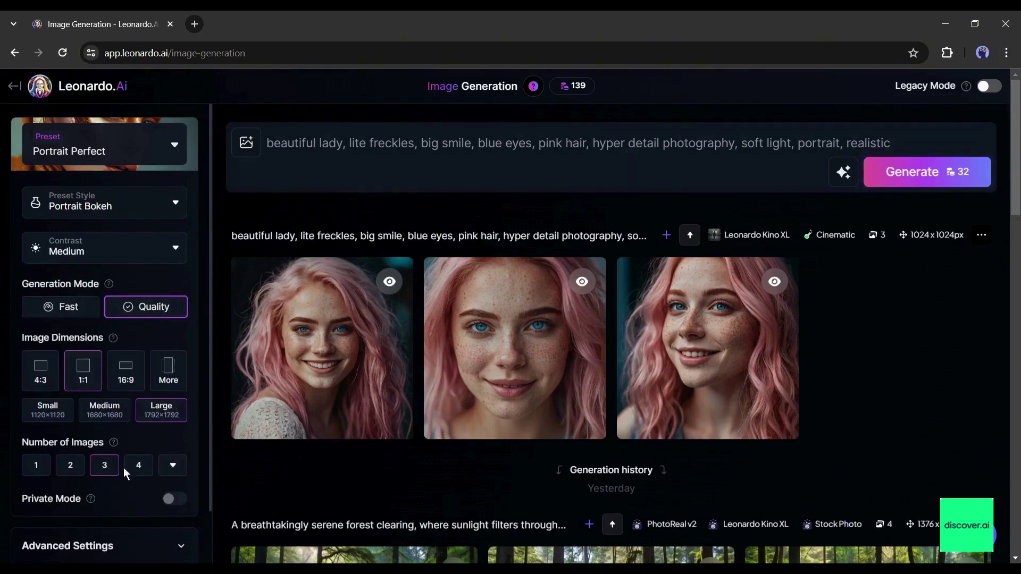
Expand Advanced Settings and keep Leonardo Kino XL as the model with PhotoReal on.
scroll(133, 475, down, 4)
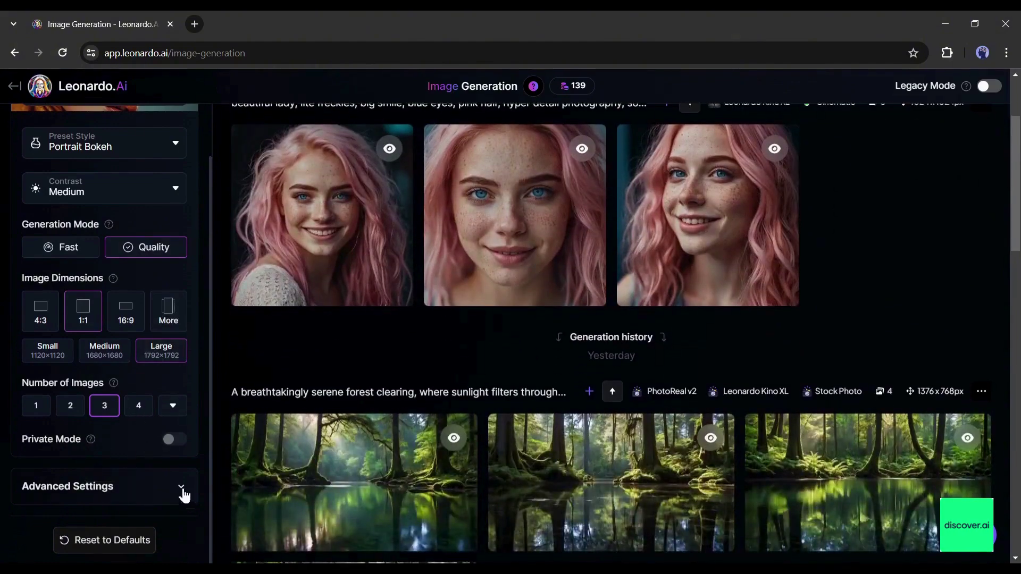
click(181, 489)
scroll(118, 309, down, 4)
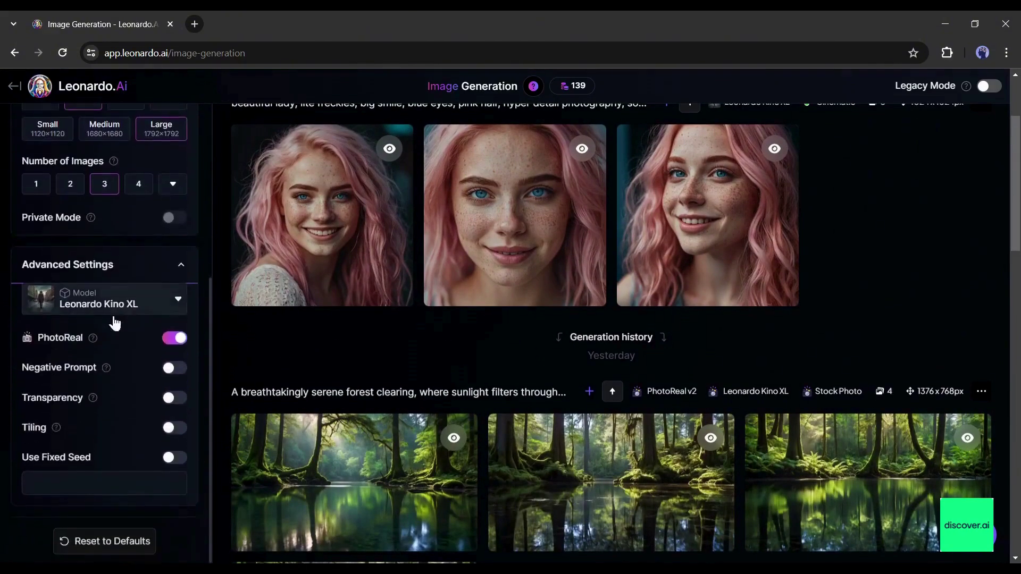
click(159, 302)
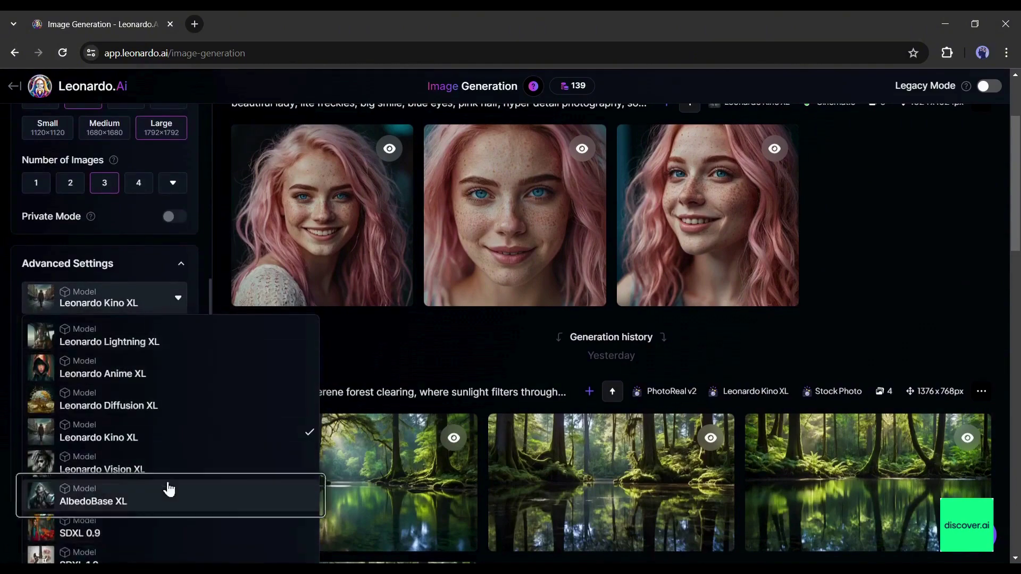
scroll(166, 479, down, 1)
scroll(134, 524, up, 1)
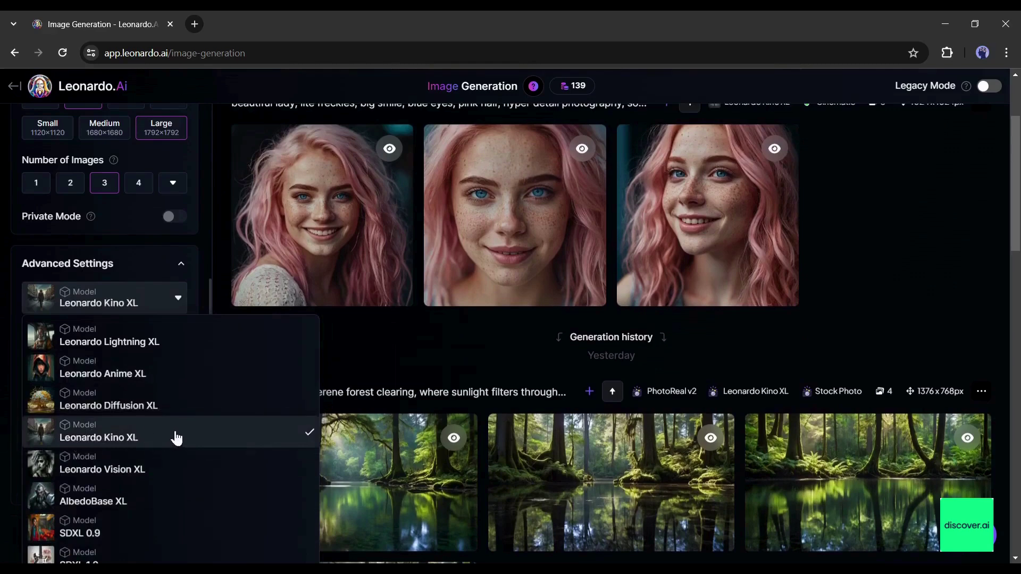
click(153, 441)
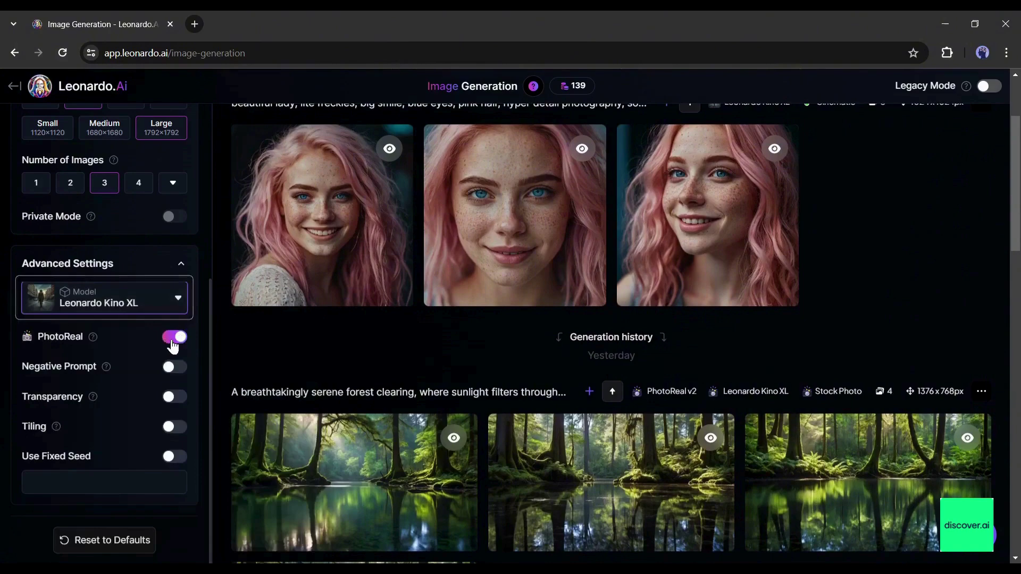
click(178, 370)
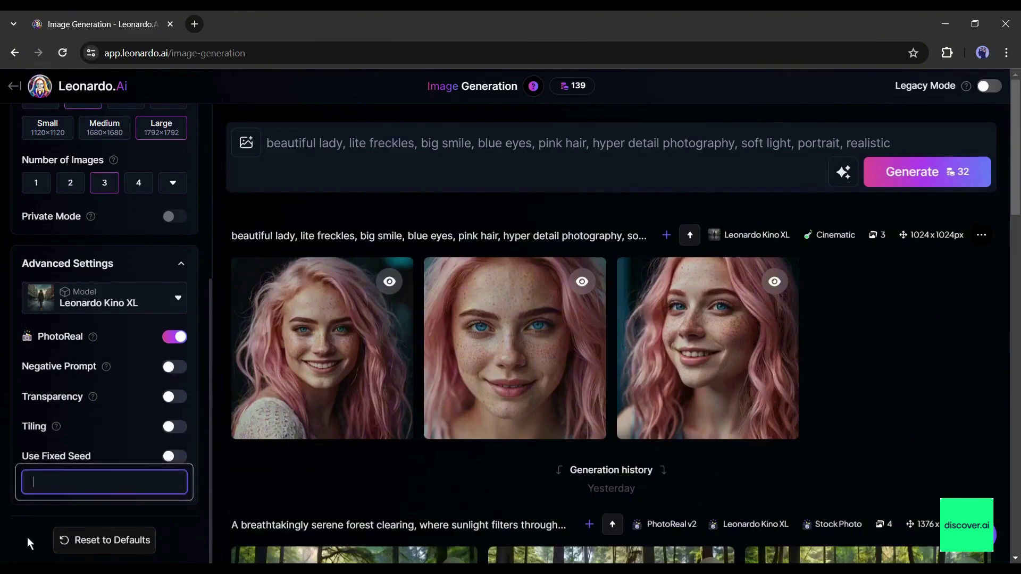
scroll(133, 458, up, 5)
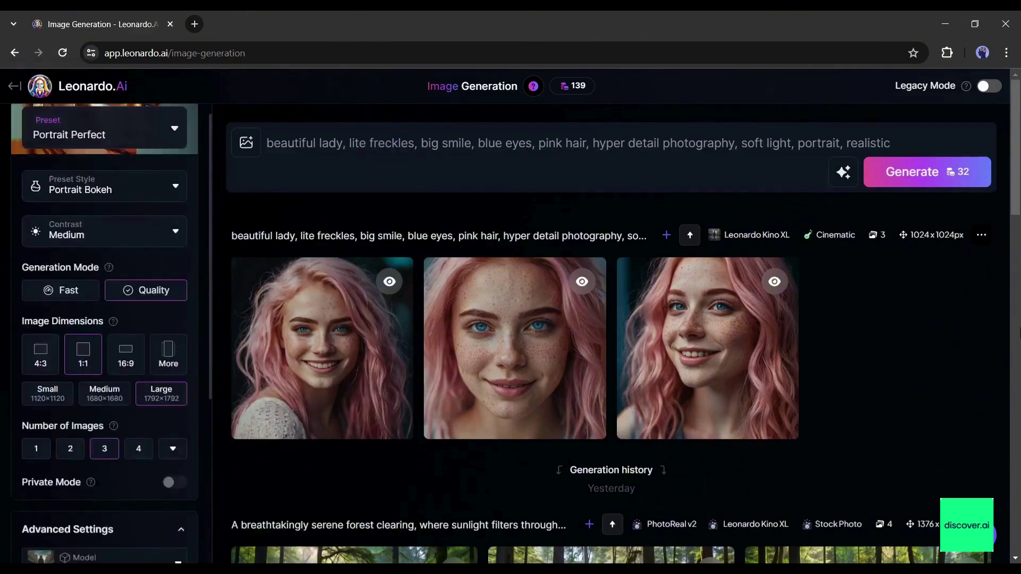
Generate three new Portrait Bokeh portraits and browse them in the viewer.
click(976, 179)
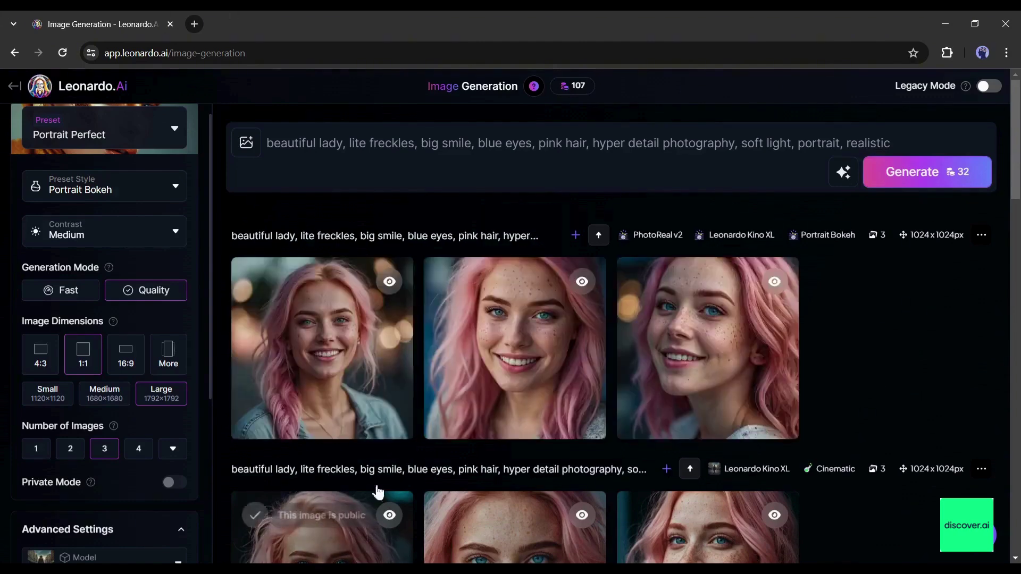
scroll(366, 466, down, 3)
click(305, 204)
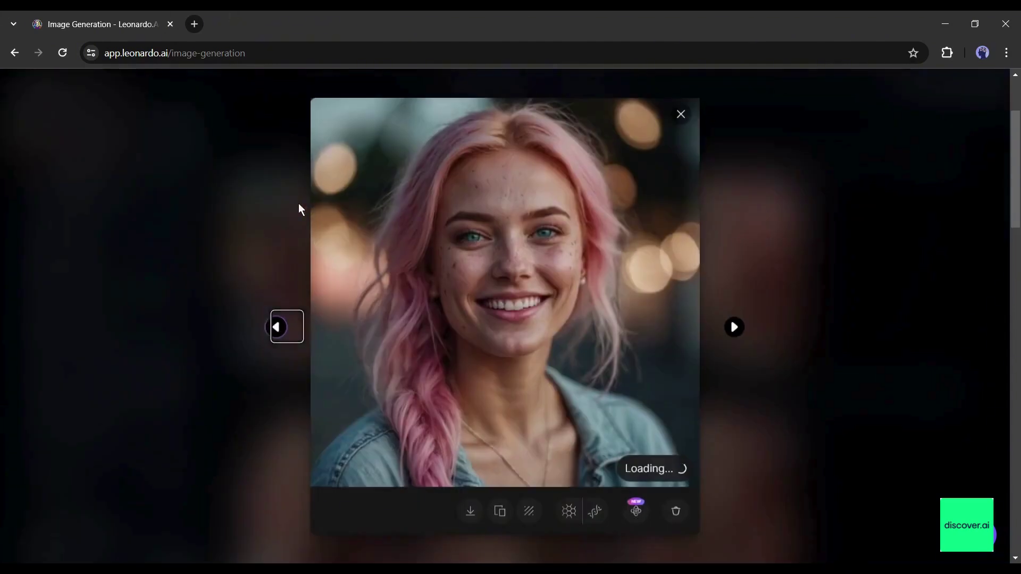
click(734, 327)
click(737, 334)
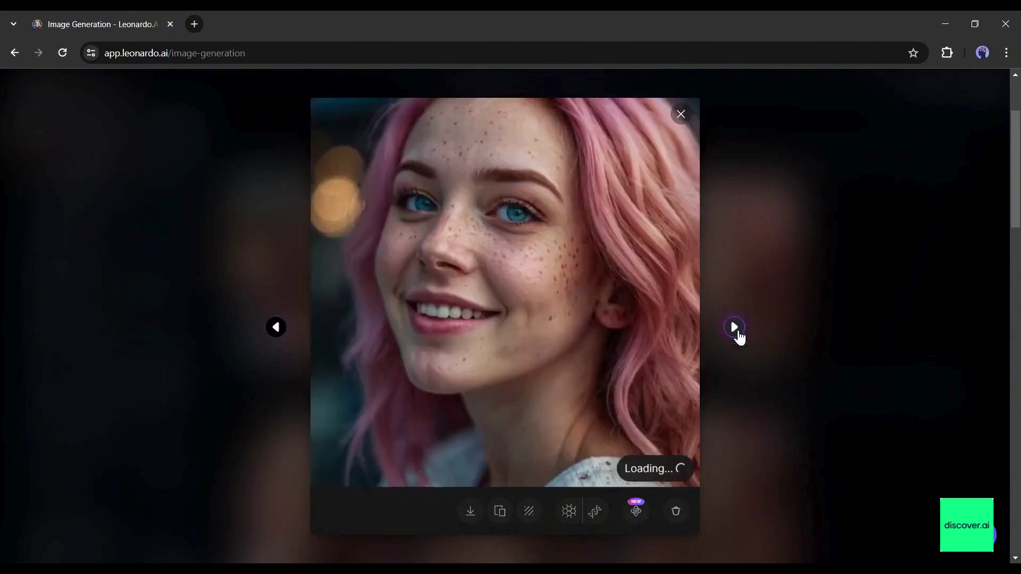
click(286, 326)
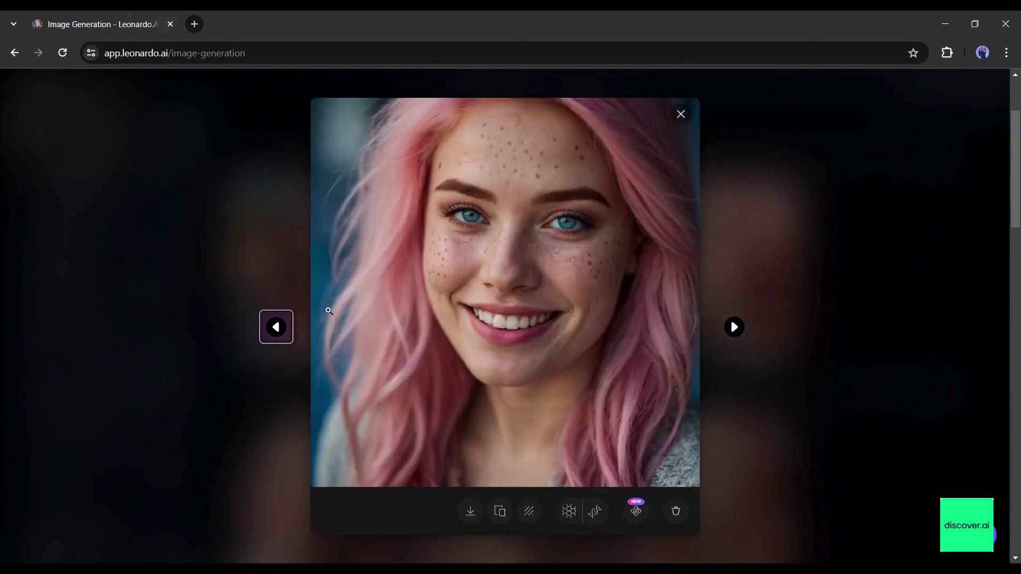
Zoom in and out on the portraits, including the braided one.
click(422, 292)
click(422, 293)
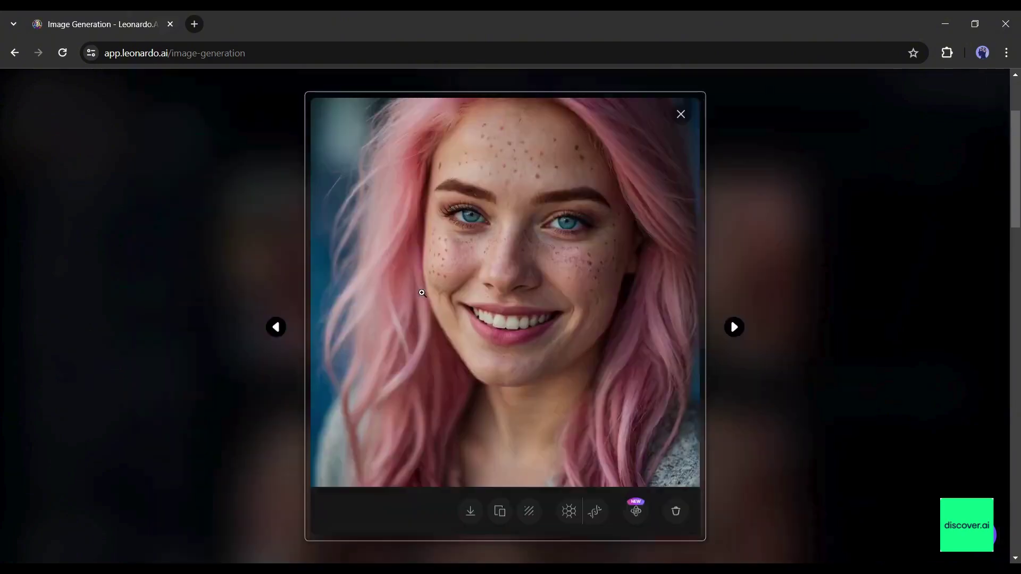
click(276, 327)
click(481, 295)
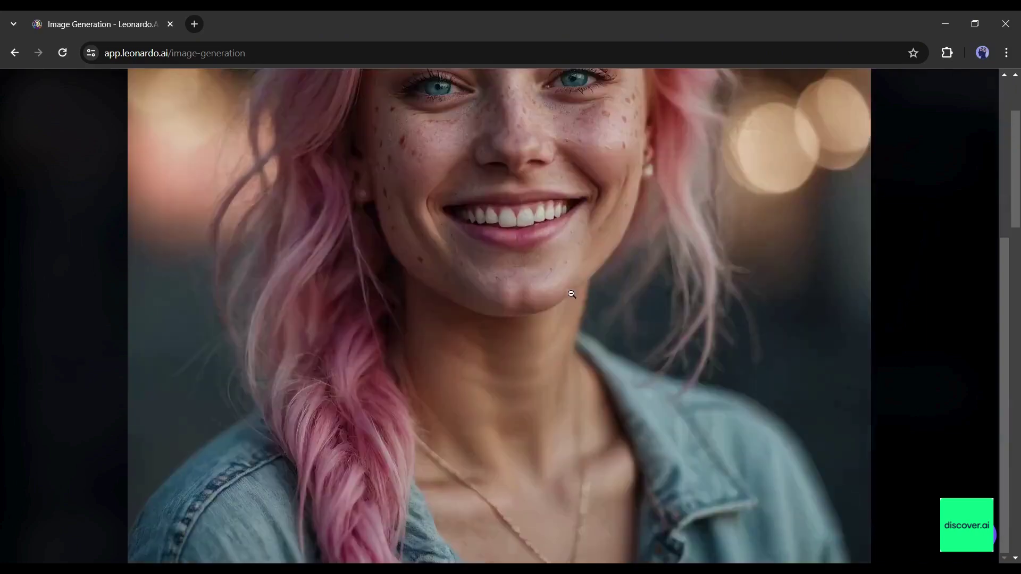
click(626, 298)
click(627, 287)
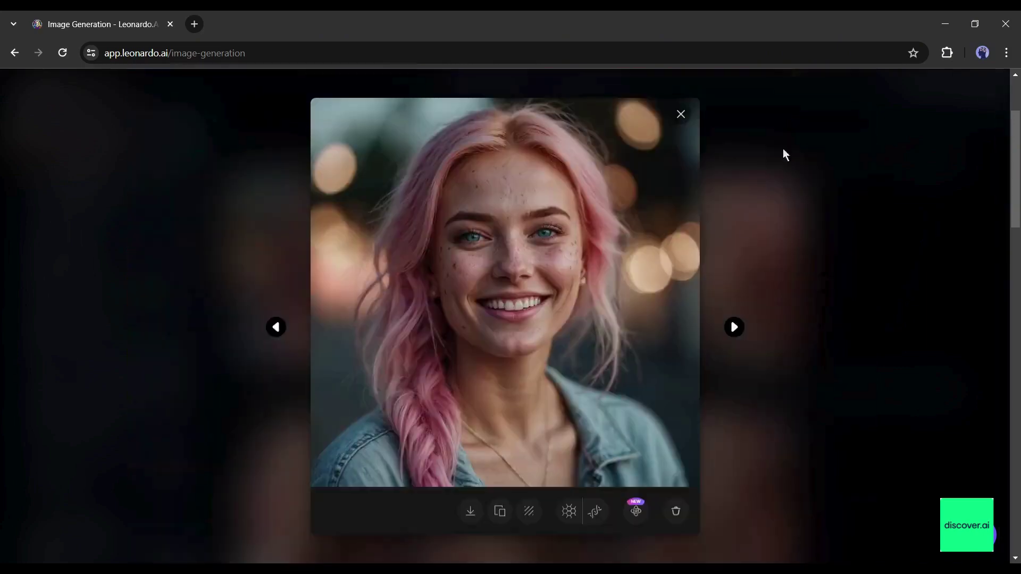
Pick the braided pink-haired portrait from Your Generations and confirm it as Character Reference.
click(681, 115)
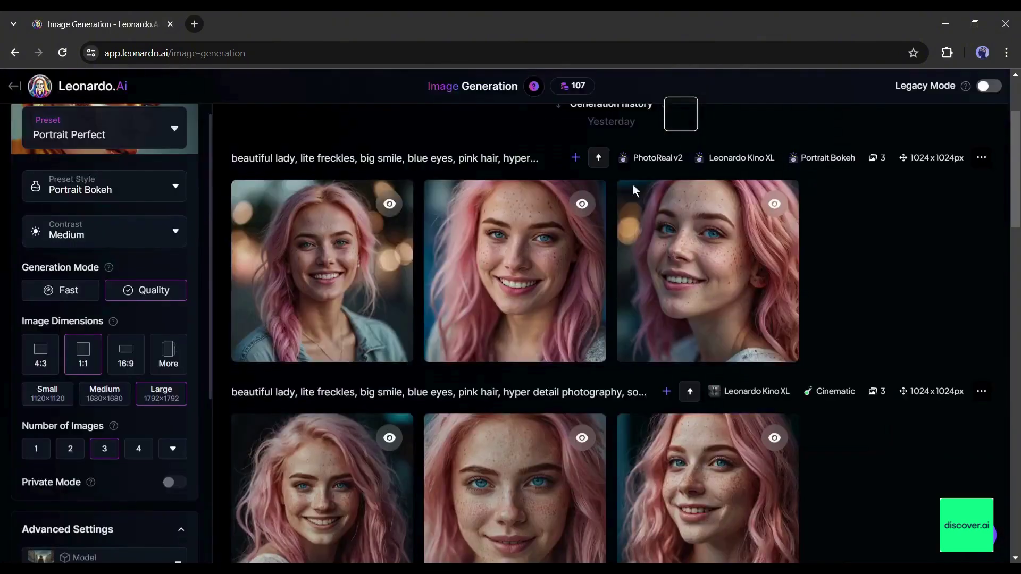
mouse_move(334, 255)
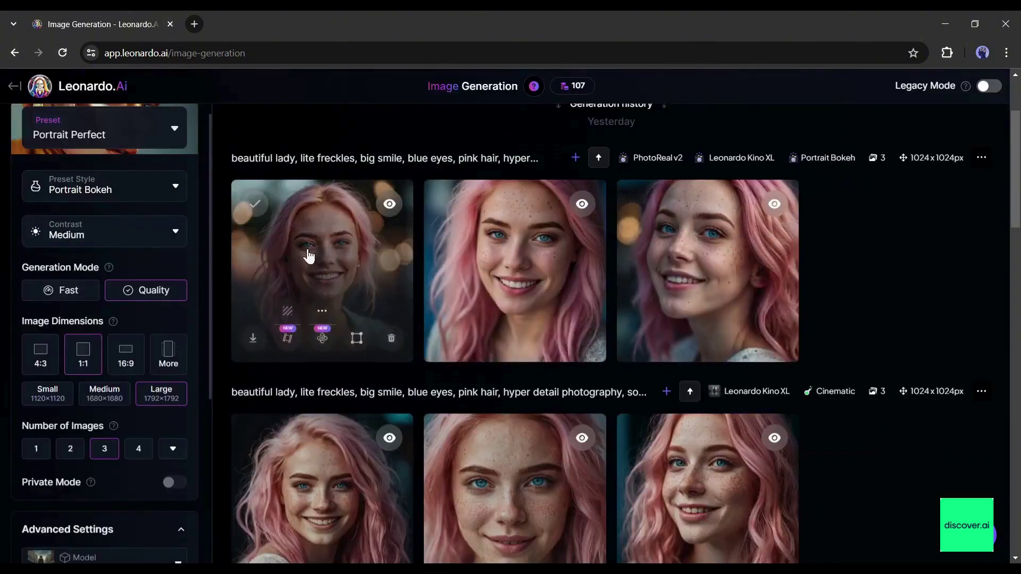
scroll(312, 263, up, 3)
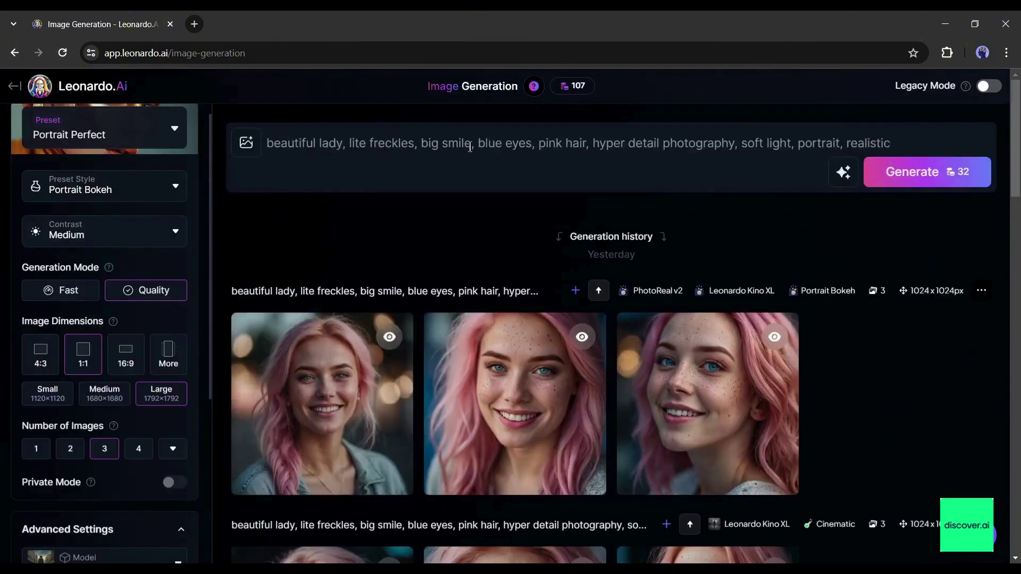
click(246, 155)
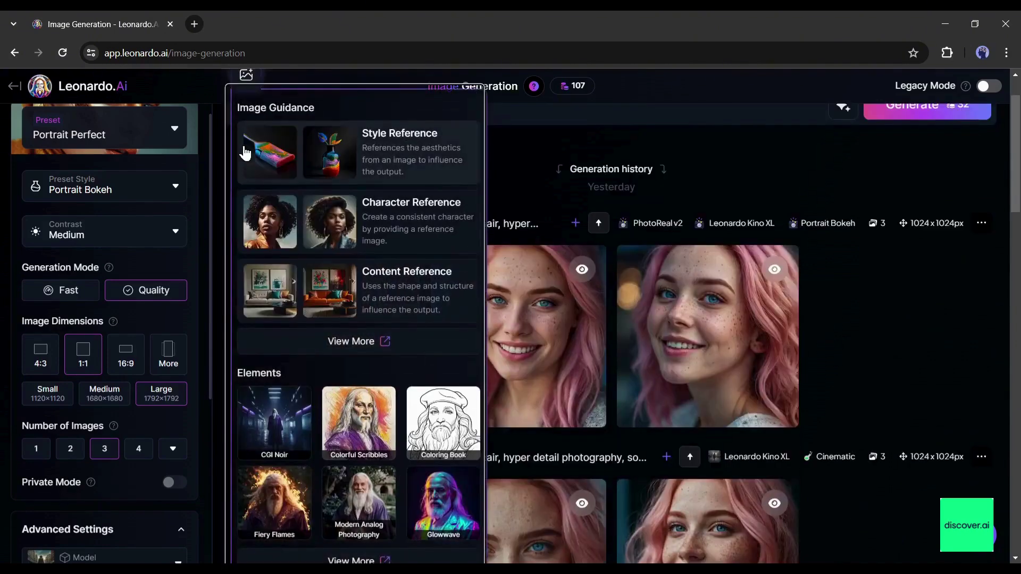
click(400, 211)
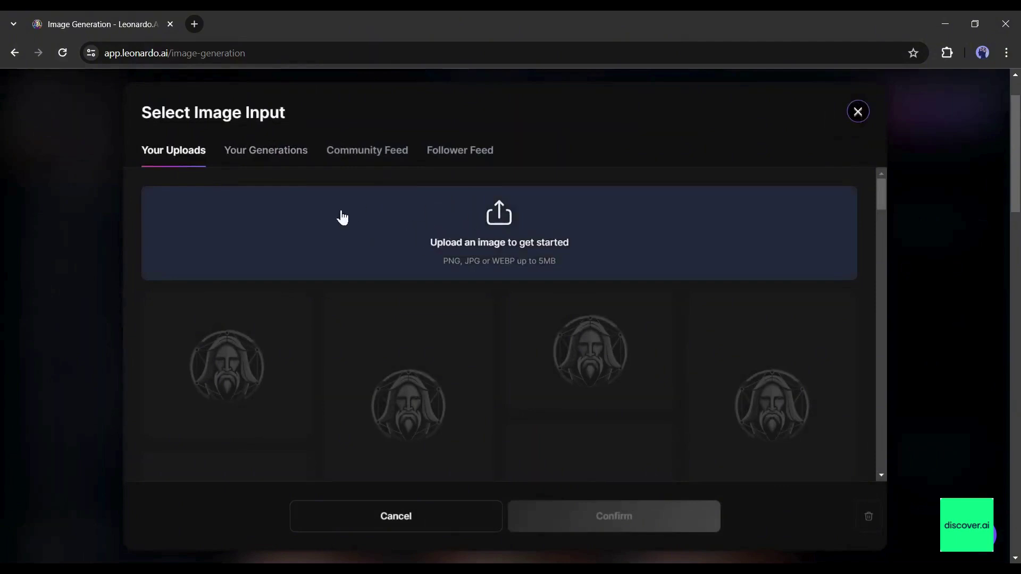
click(250, 158)
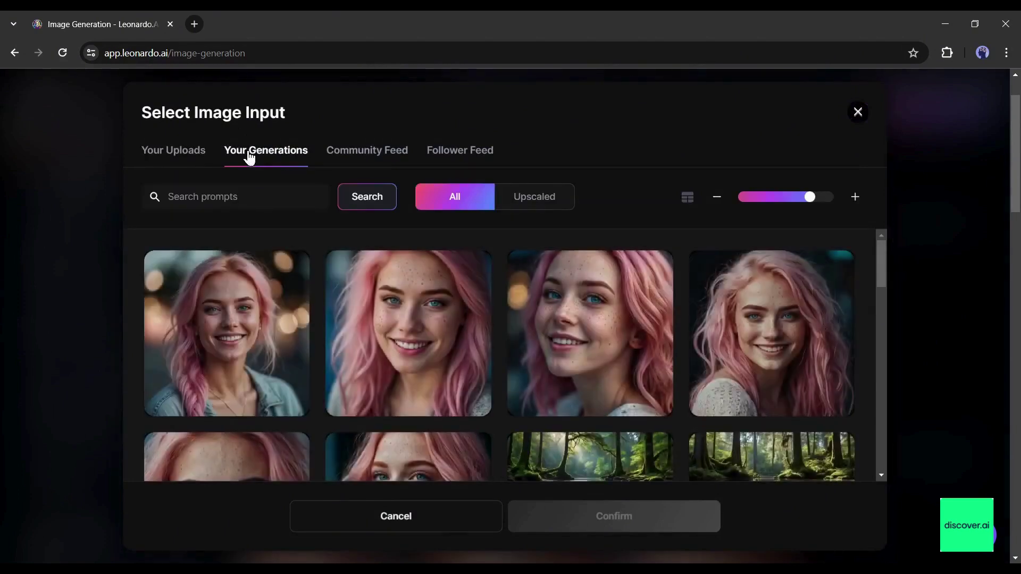
click(204, 340)
click(247, 312)
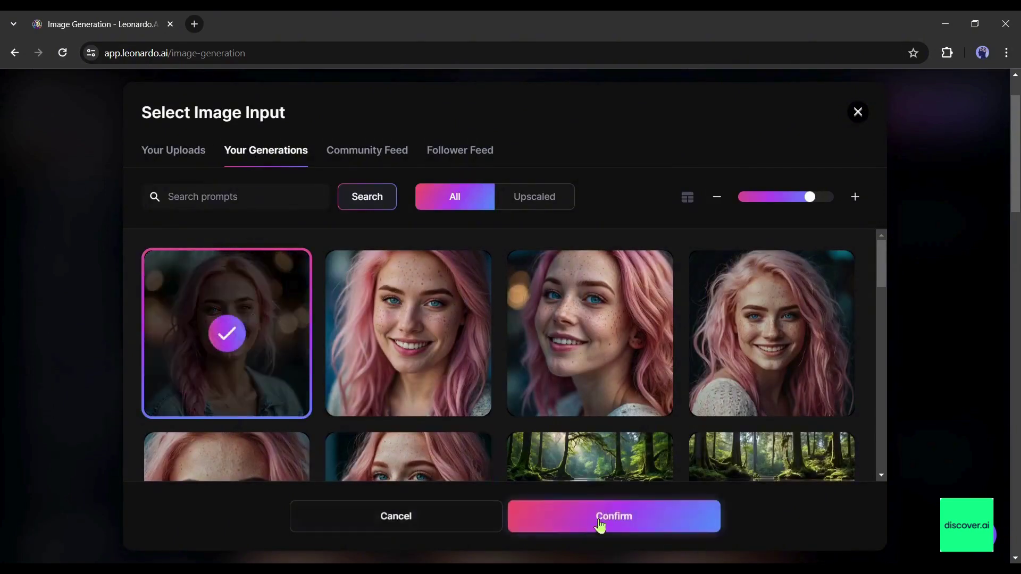
click(604, 527)
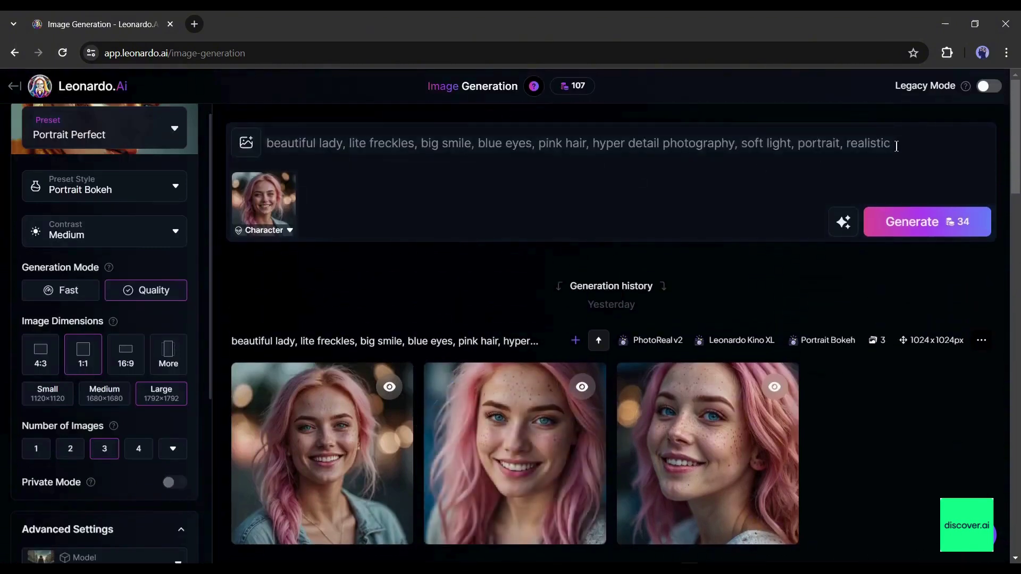
Set the character reference strength to High.
click(896, 147)
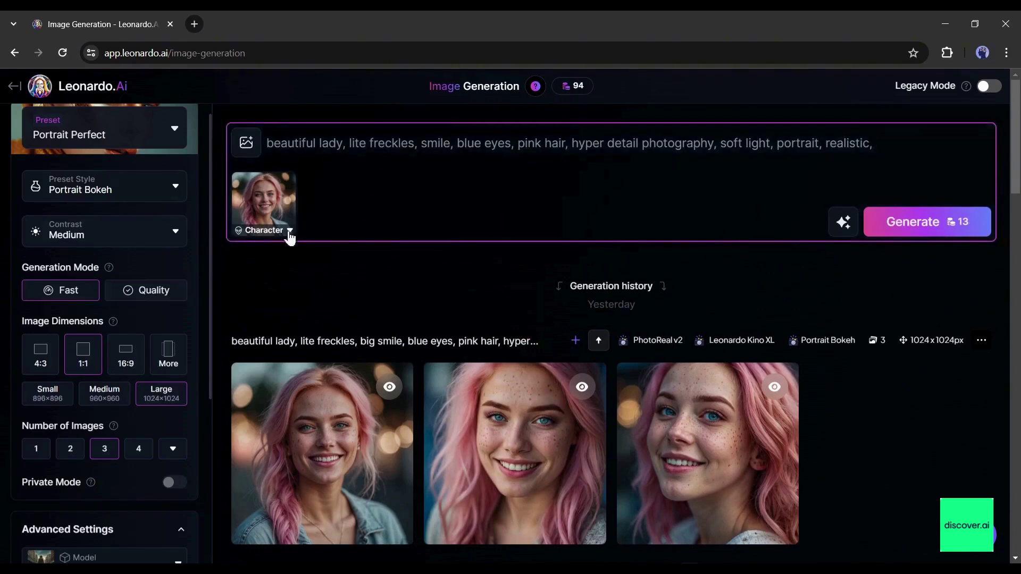
click(291, 235)
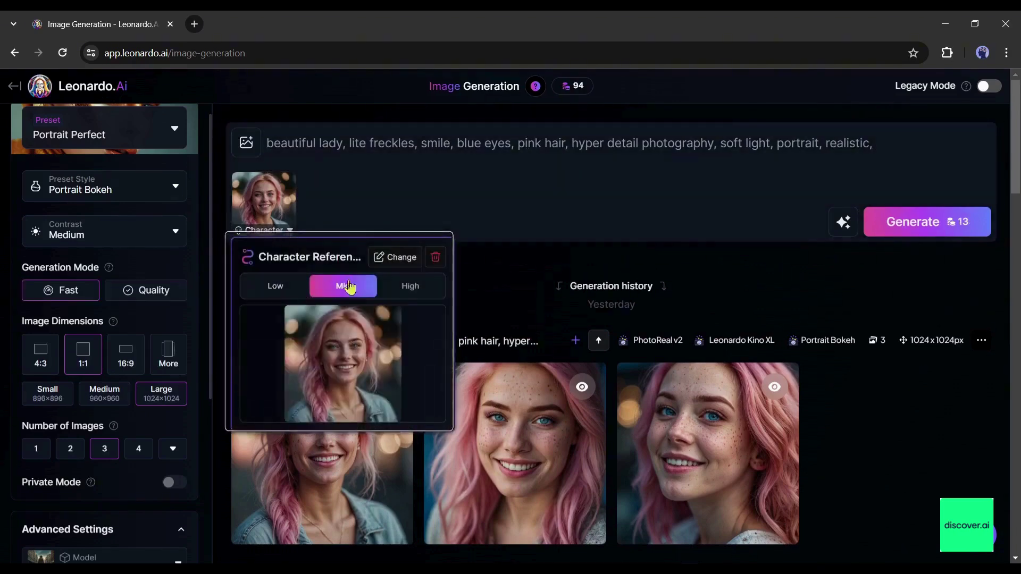
click(410, 287)
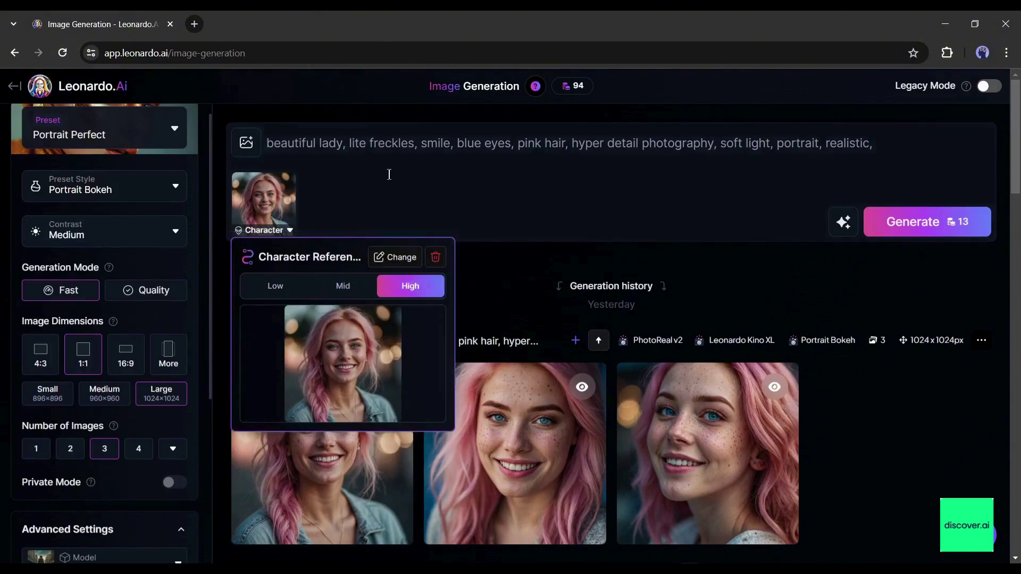
key(Escape)
Add 'table in a' cozy restaurant to the prompt and generate in Quality mode.
click(891, 143)
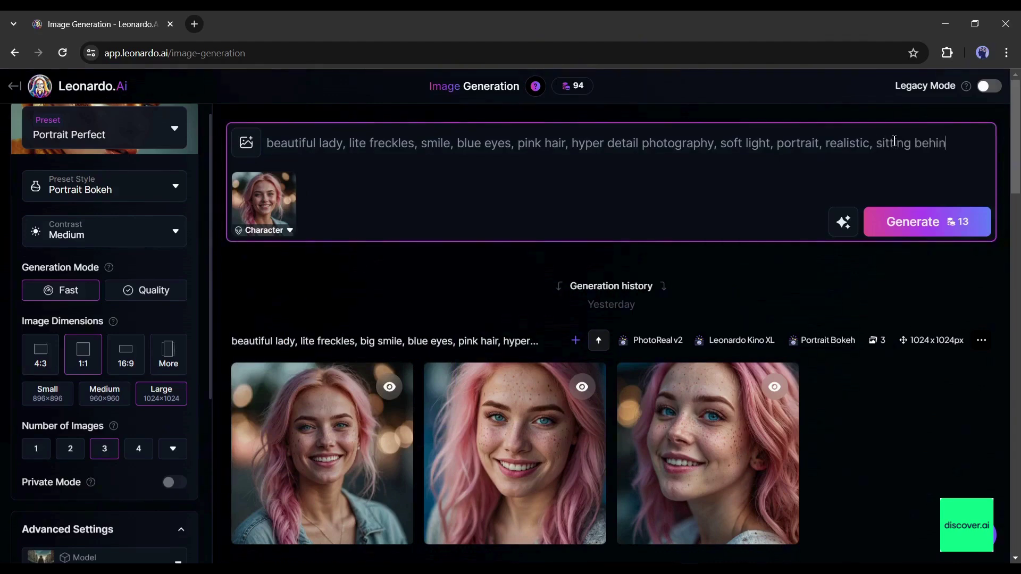
text(table in a cozy restaurant)
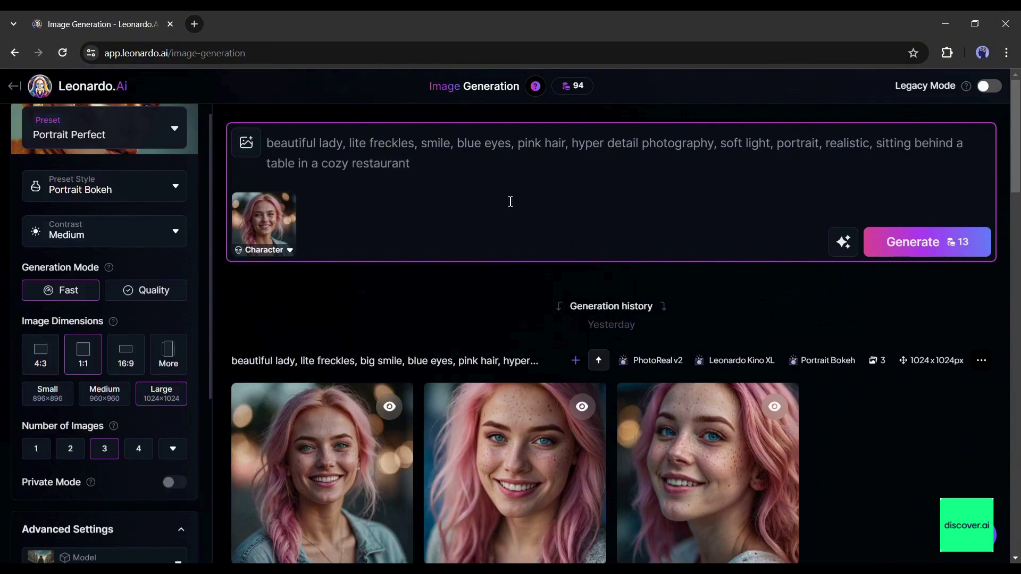
click(146, 291)
click(885, 241)
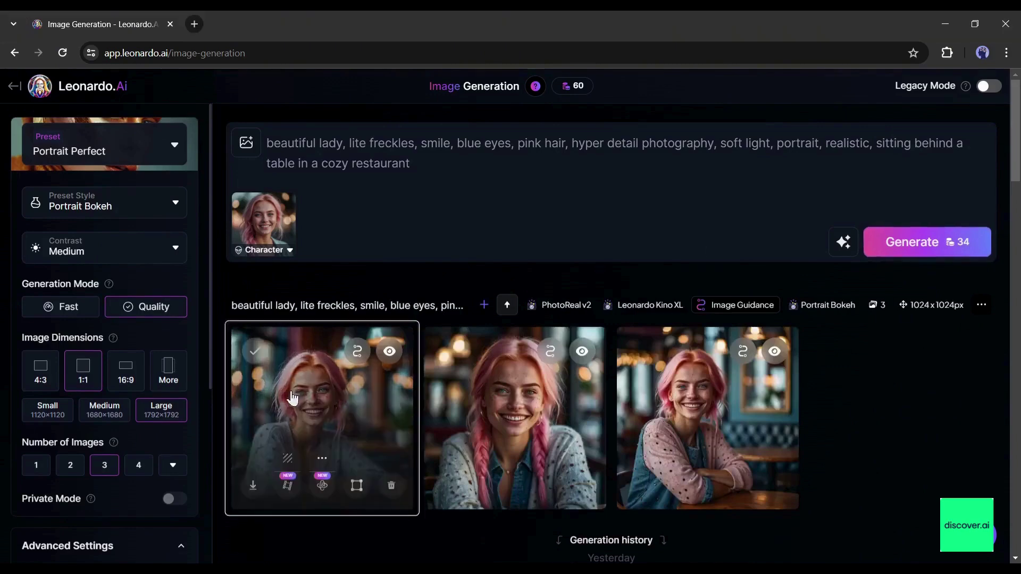
click(291, 391)
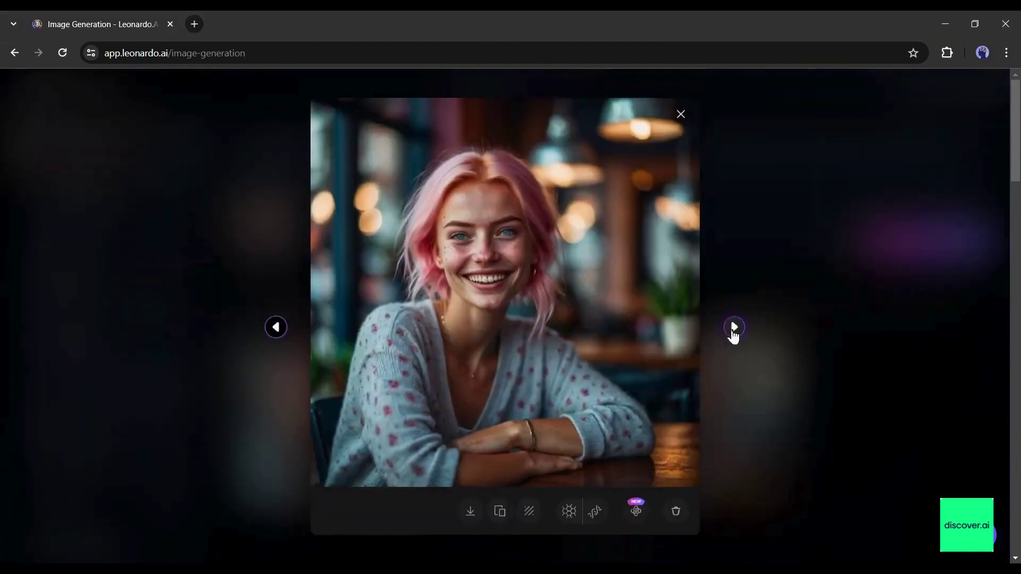
click(733, 328)
click(734, 328)
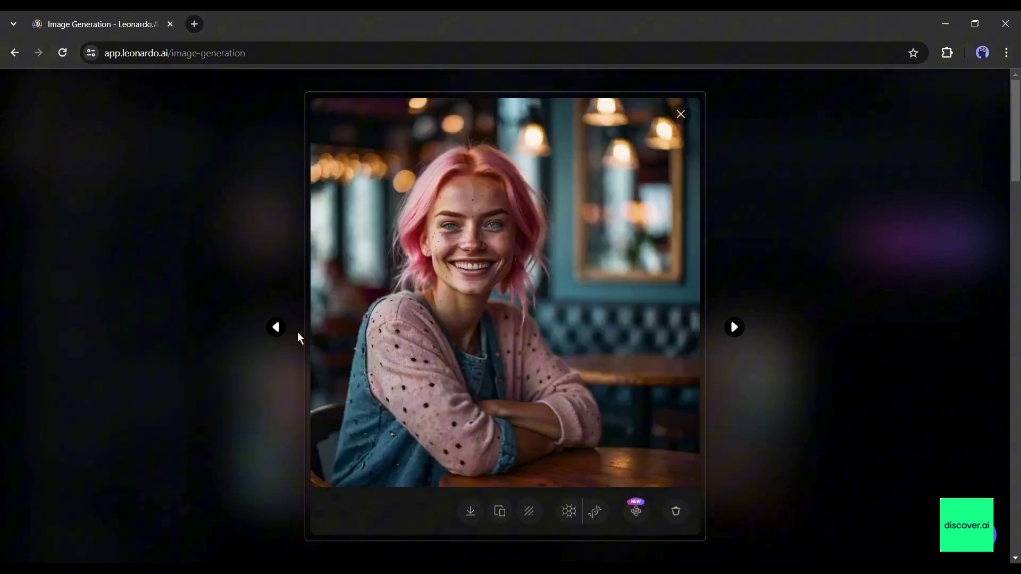
click(276, 328)
click(277, 333)
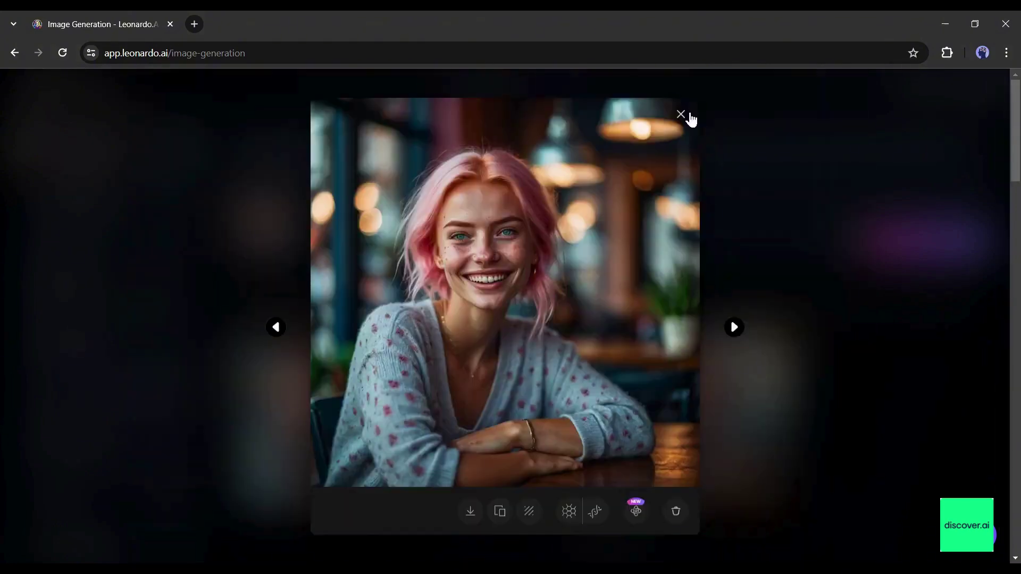
click(681, 115)
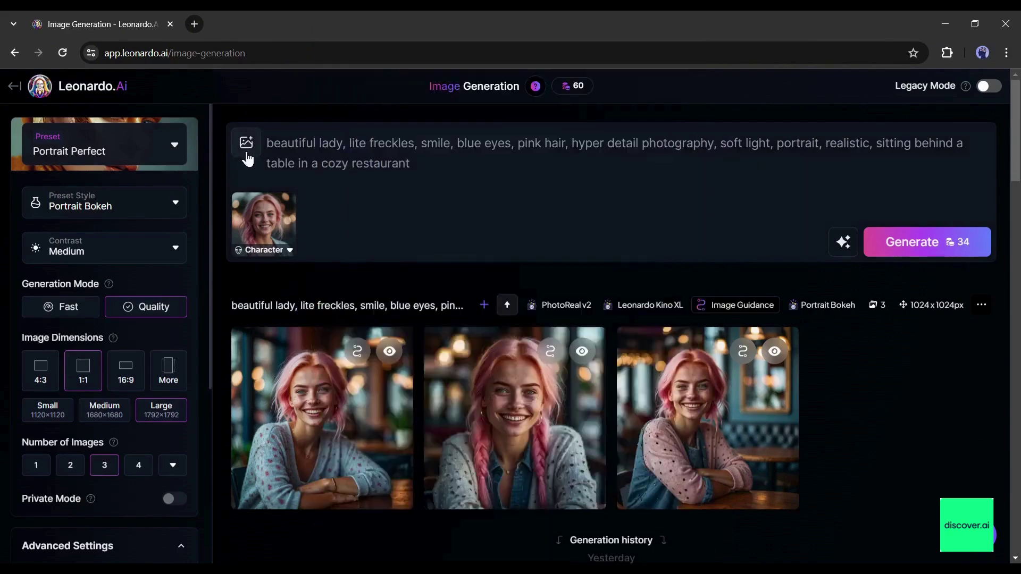
Add Pose to Image guidance next to the Character reference and upload a pose reference image.
click(244, 152)
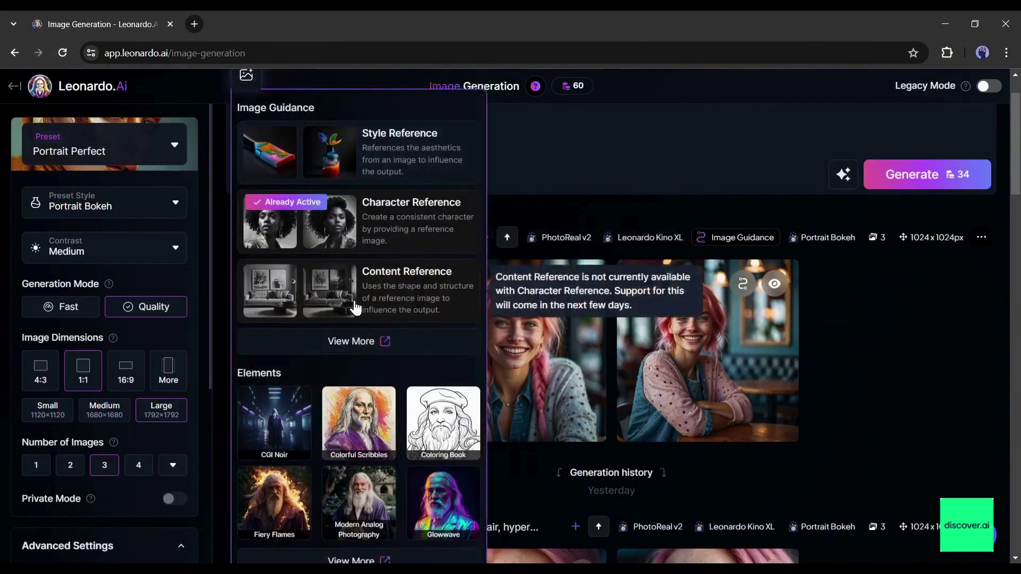
click(354, 342)
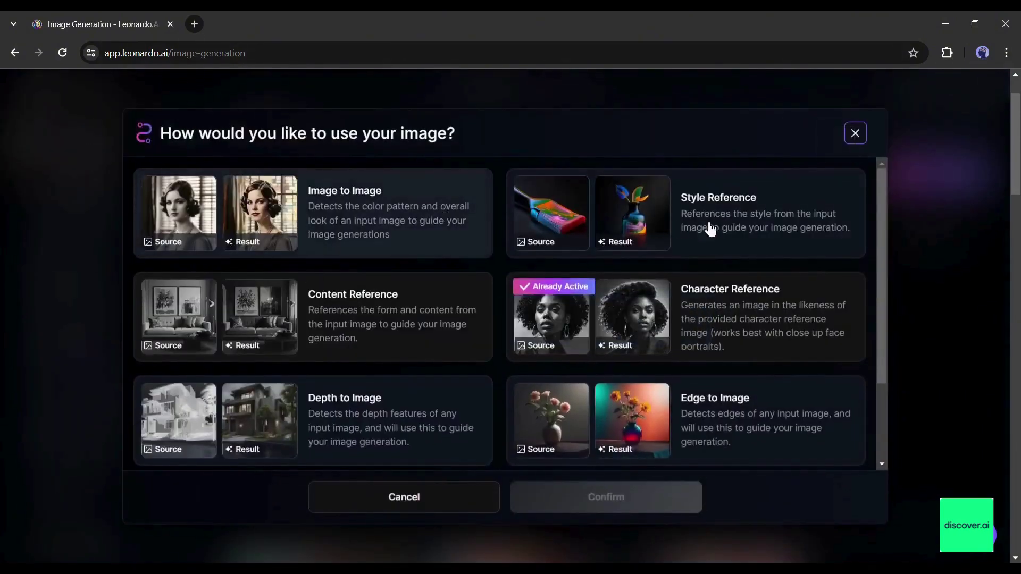
mouse_move(734, 301)
scroll(733, 301, down, 2)
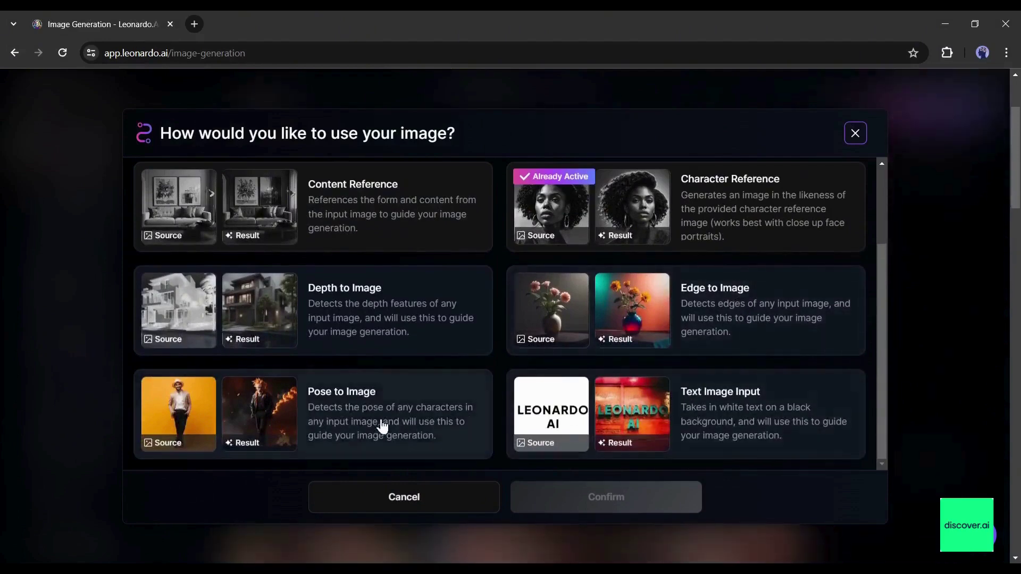
scroll(404, 223, up, 2)
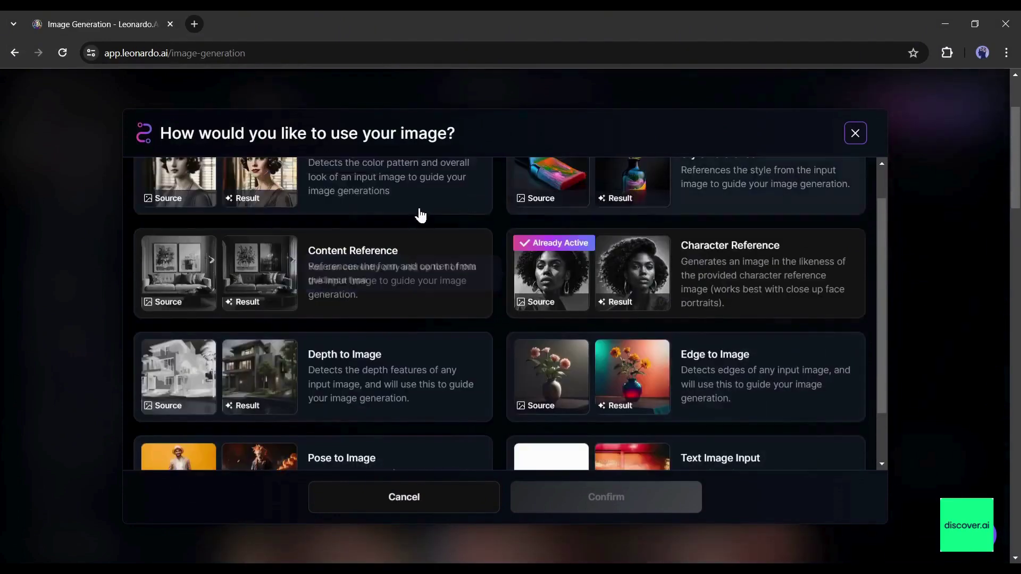
scroll(410, 218, down, 2)
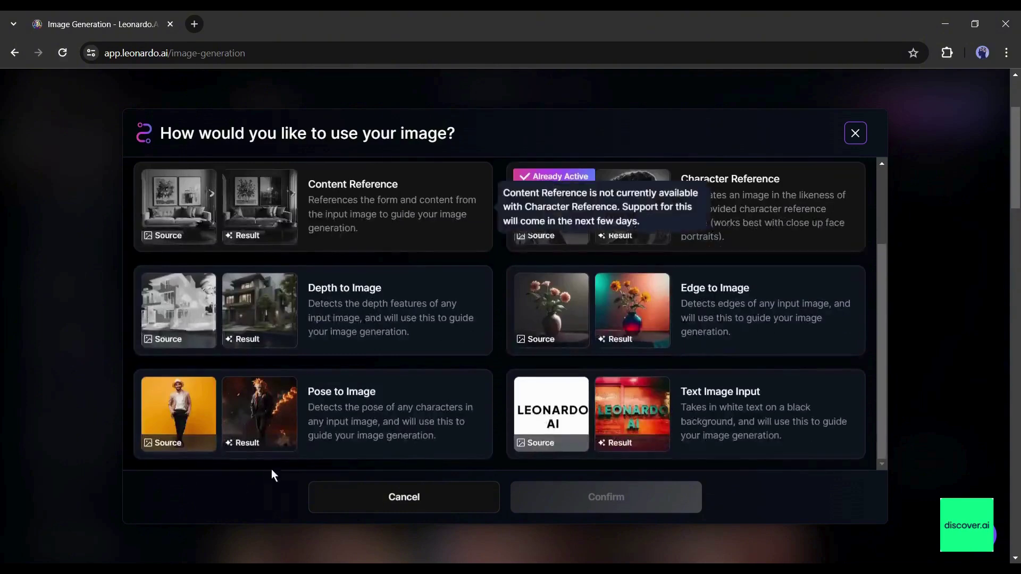
click(355, 425)
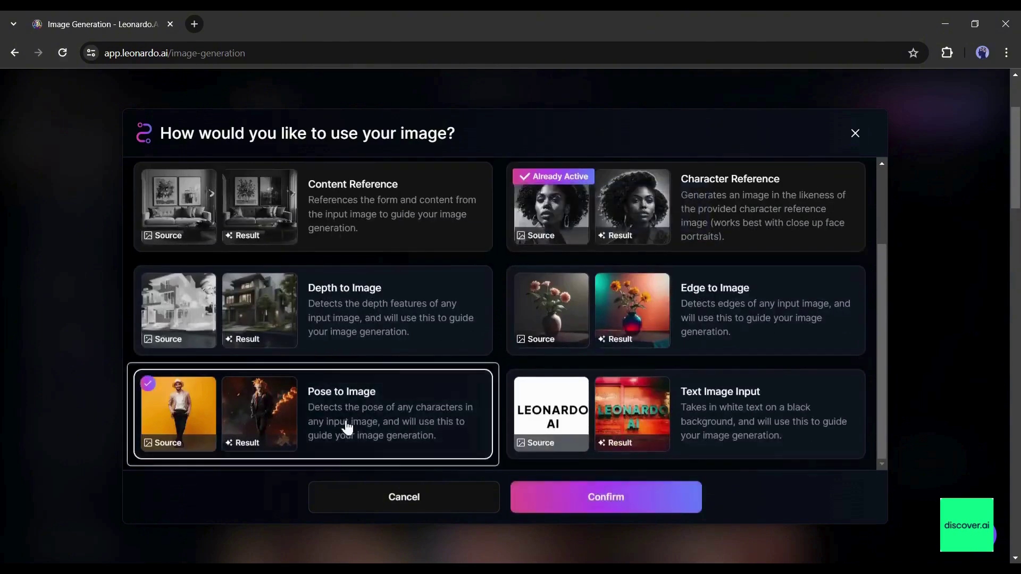
click(605, 498)
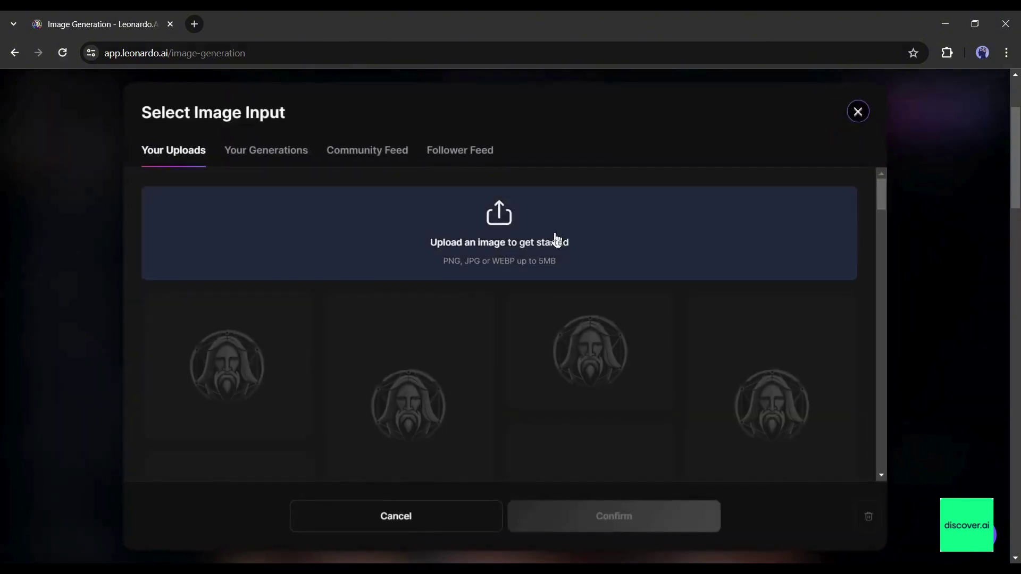
click(554, 232)
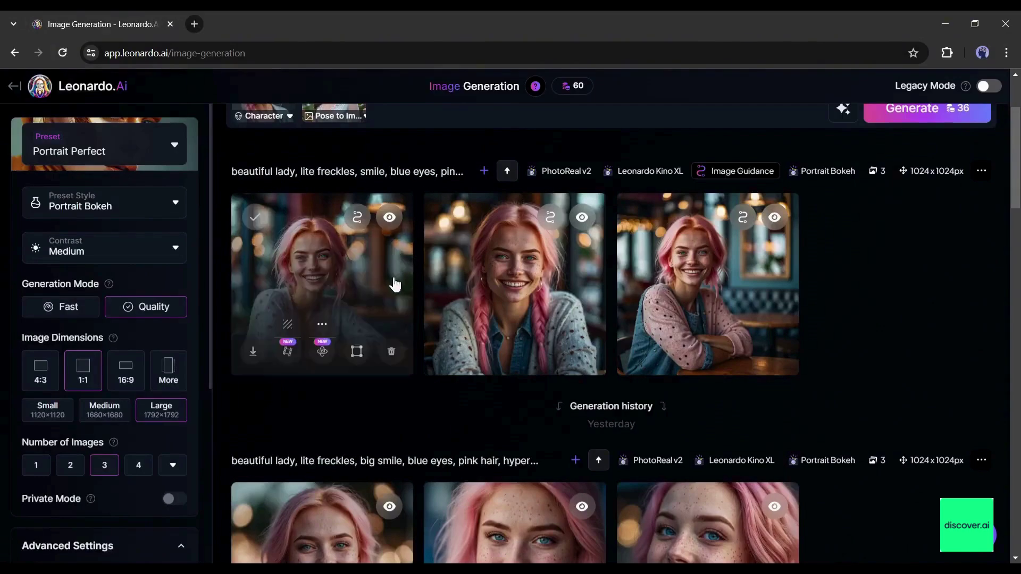
Raise the Pose to Image strength to 1.66.
scroll(395, 285, up, 3)
click(364, 254)
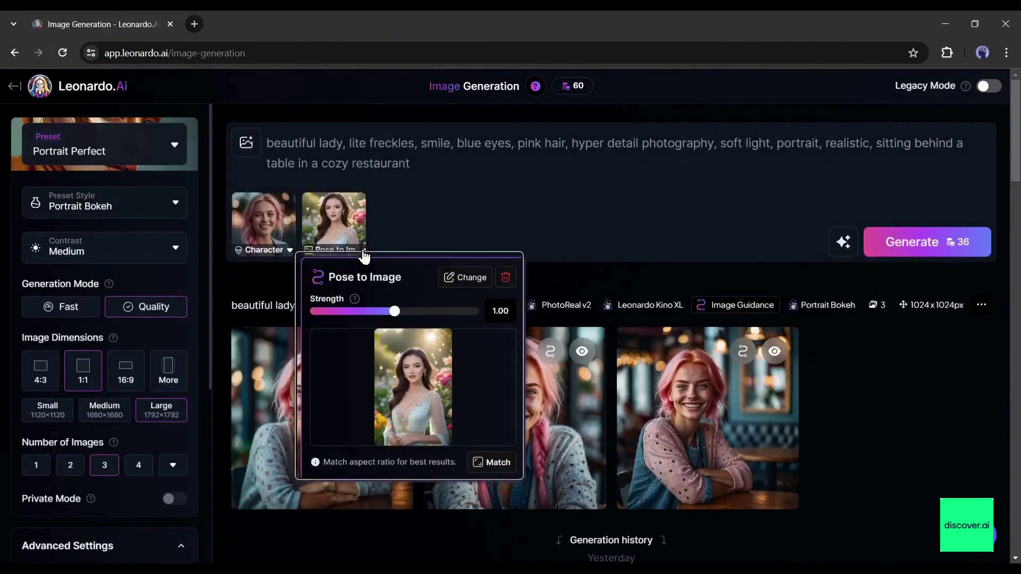
drag(395, 313, 452, 318)
Change the prompt to end 'soft light, in a garden' and generate the images.
click(760, 169)
key(ctrl+z)
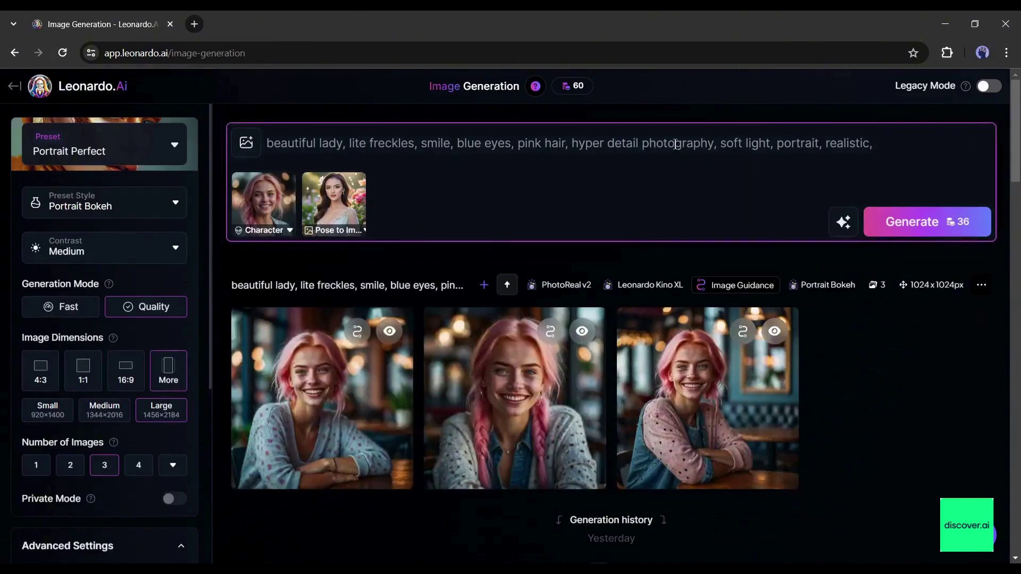
key(ctrl+z)
key(ctrl+z)
click(912, 222)
Browse the three generated garden portraits at full size, then return to the gallery.
scroll(891, 339, down, 1)
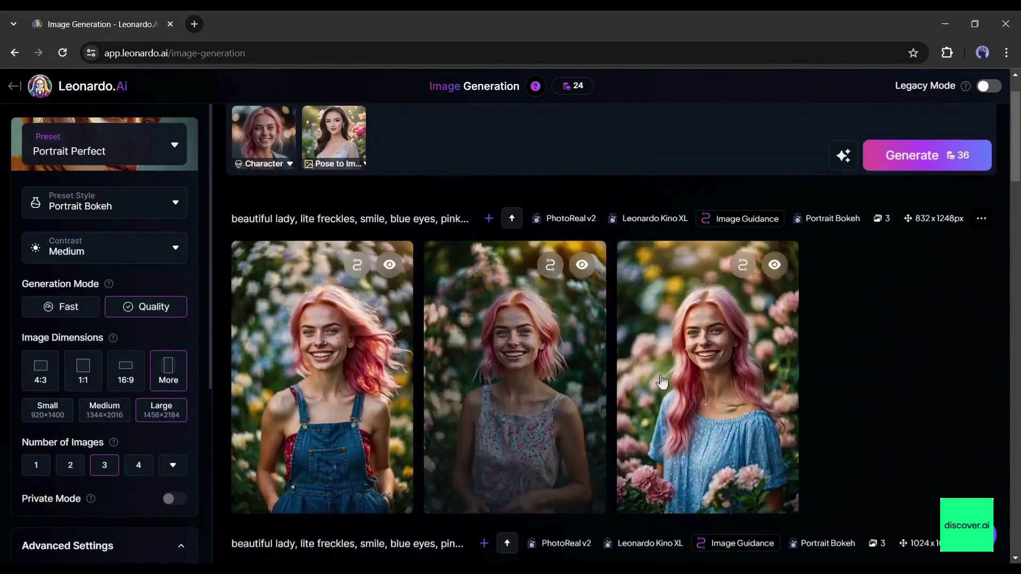
click(638, 379)
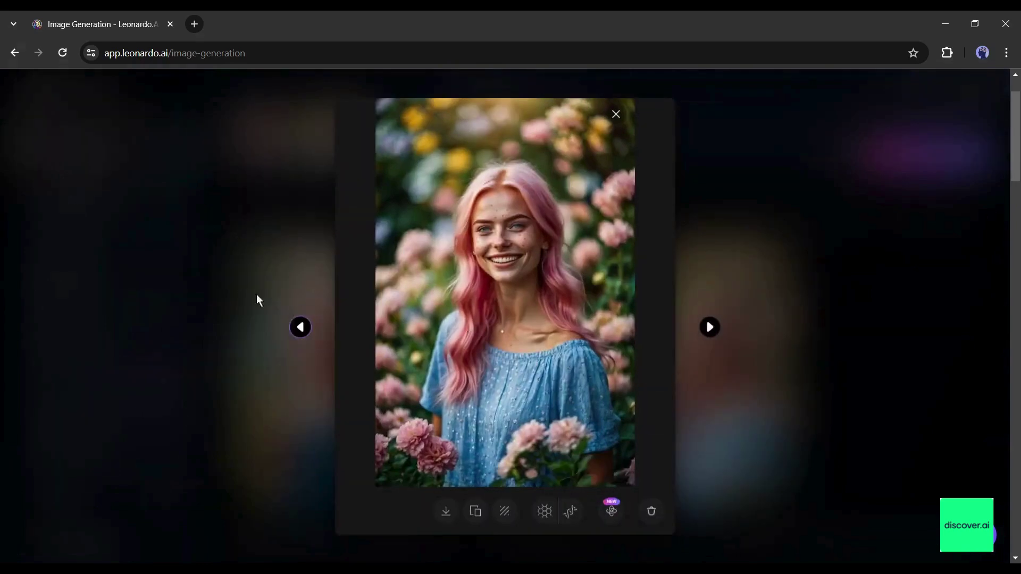
click(293, 335)
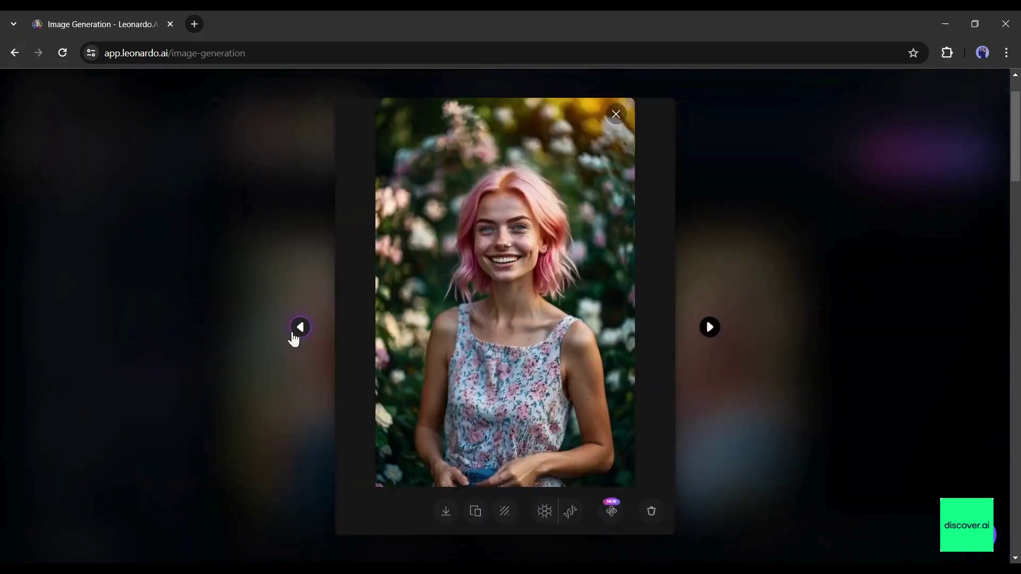
click(294, 336)
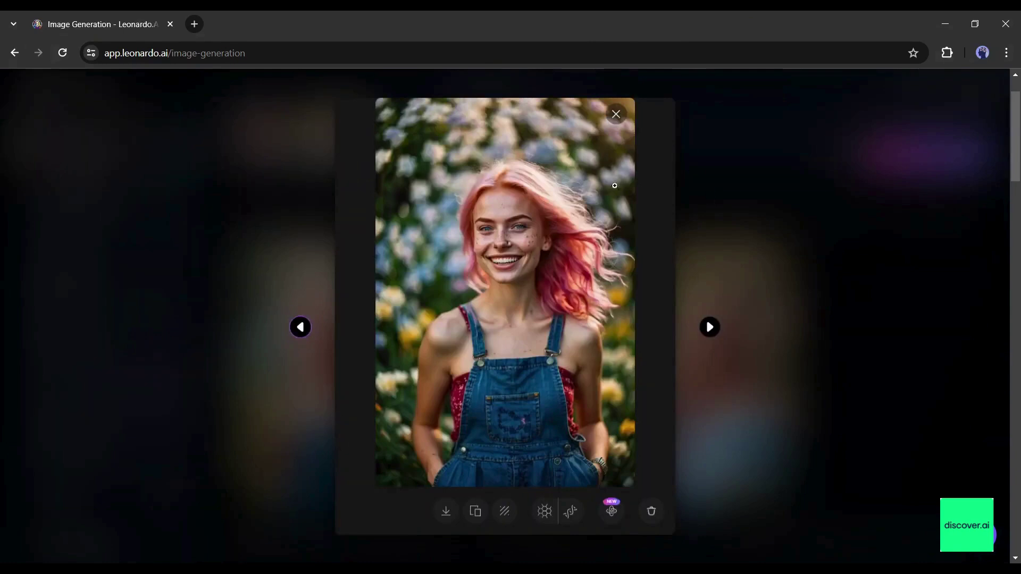
click(708, 328)
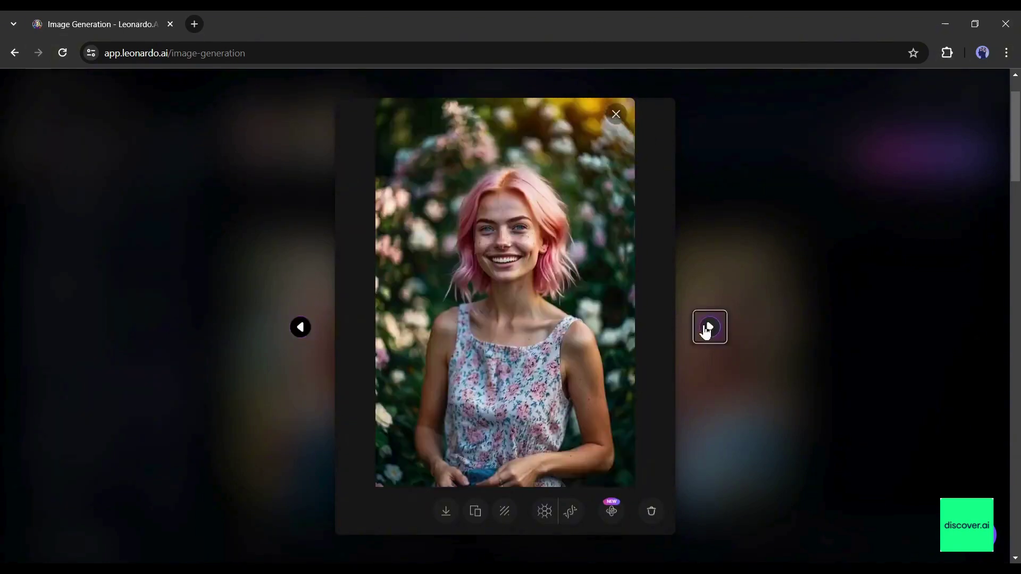
click(707, 328)
click(615, 115)
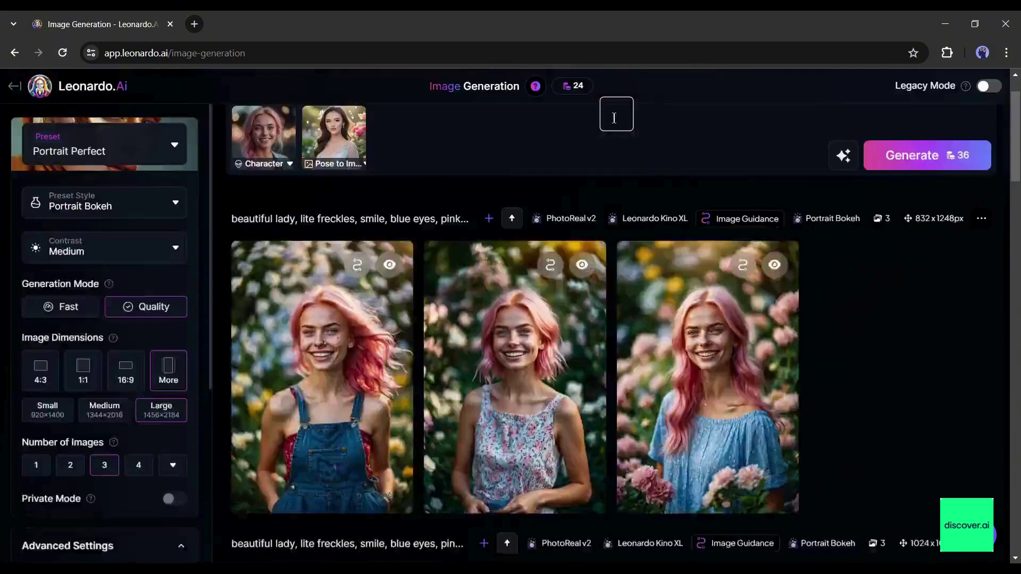
scroll(595, 314, down, 10)
scroll(595, 314, down, 15)
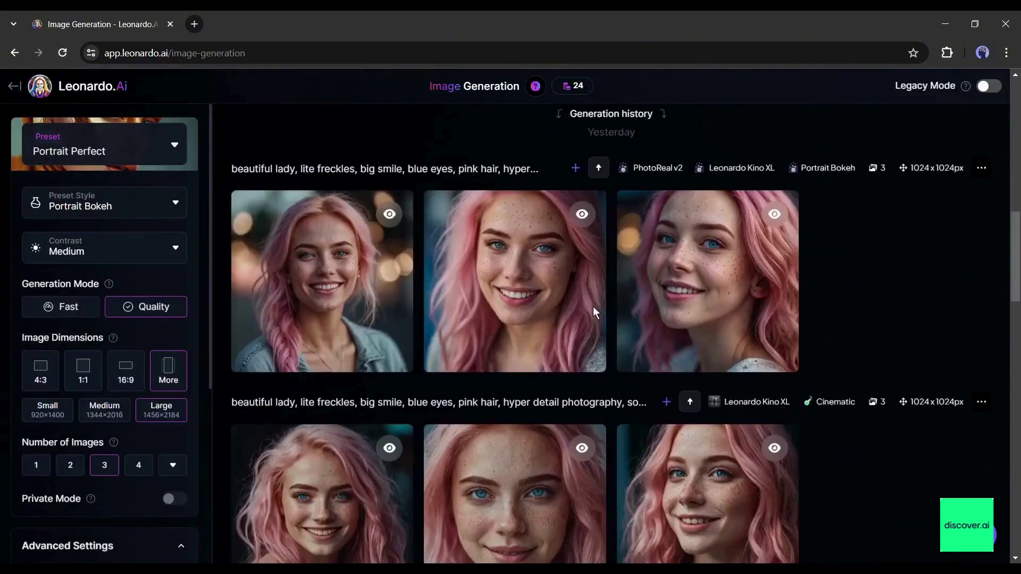
scroll(590, 308, up, 20)
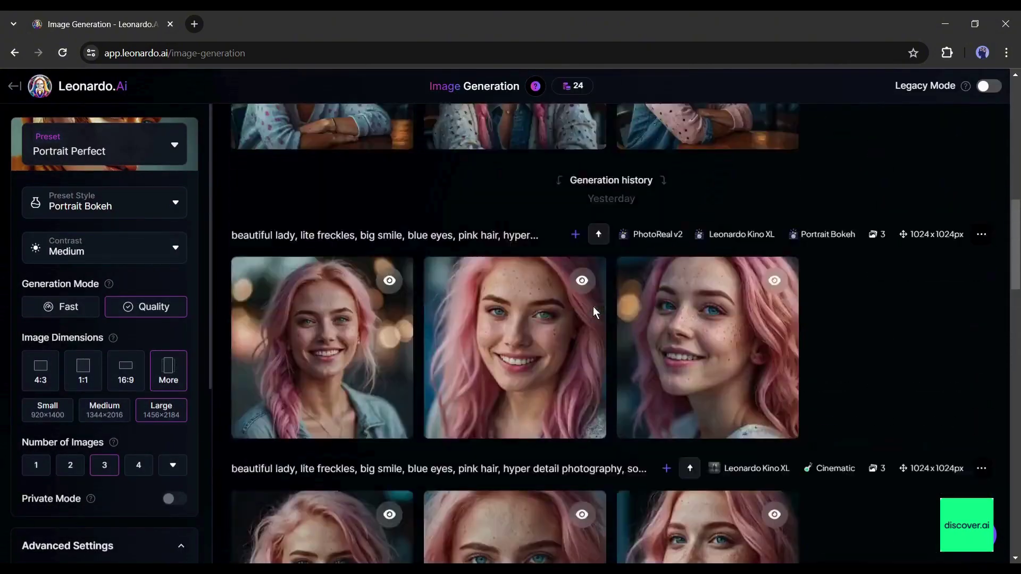
Go back to the Home page and scroll through the Community Creations feed.
click(14, 91)
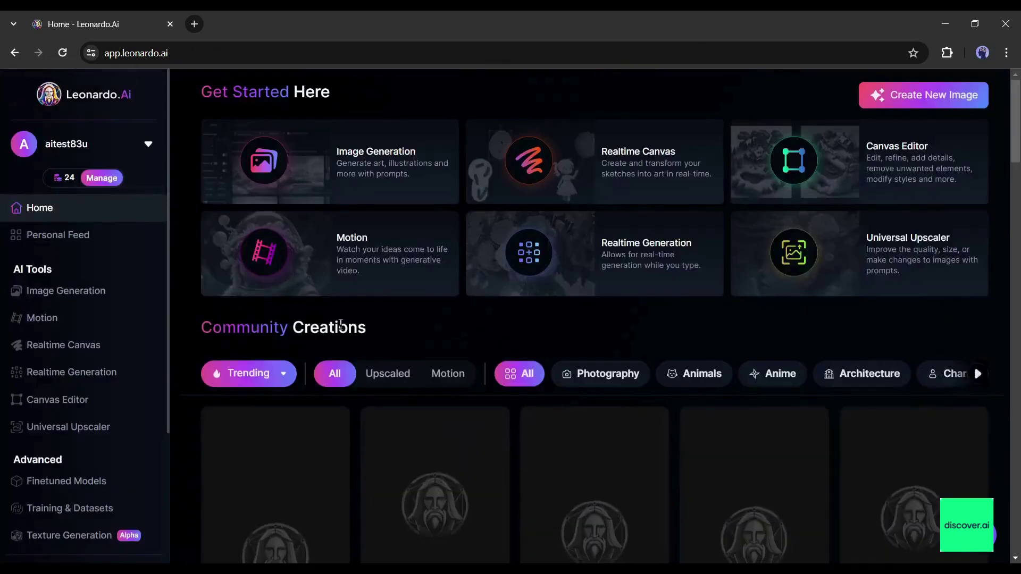
scroll(386, 516, down, 15)
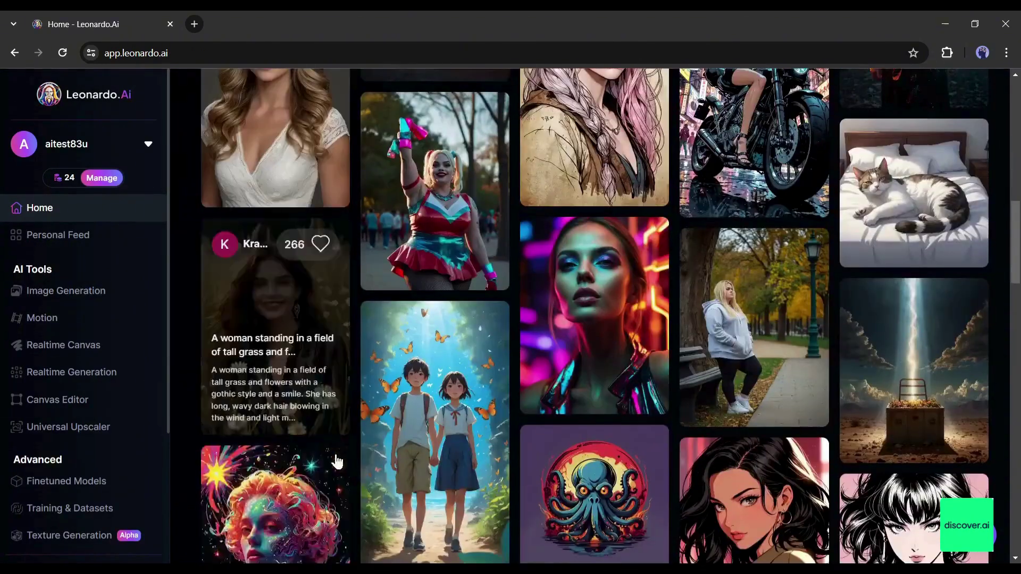